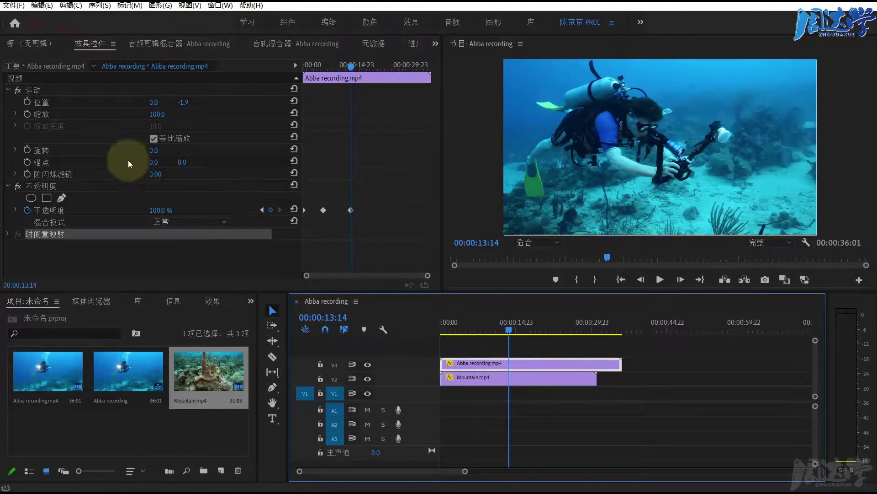
# Step: Collapse the Motion, Opacity and Time Remapping settings of Abba recording.mp4 in Effect Controls
pyautogui.click(24, 90)
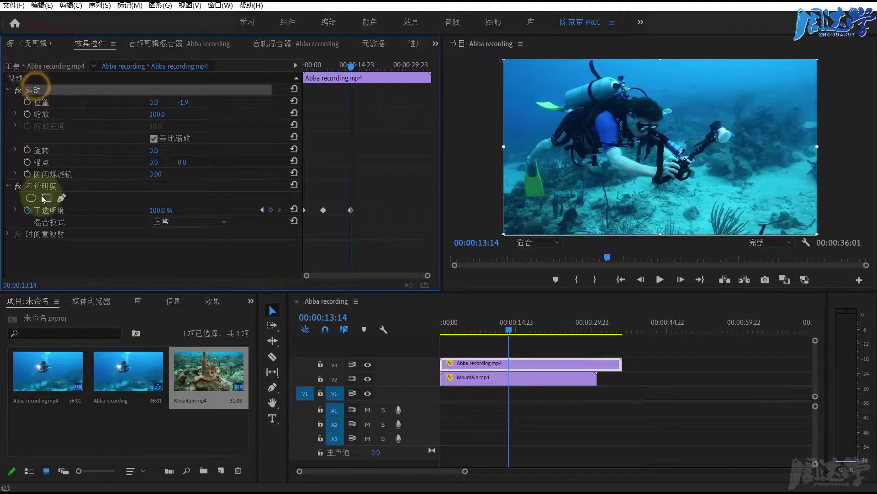
pyautogui.click(41, 185)
pyautogui.click(53, 234)
pyautogui.click(7, 234)
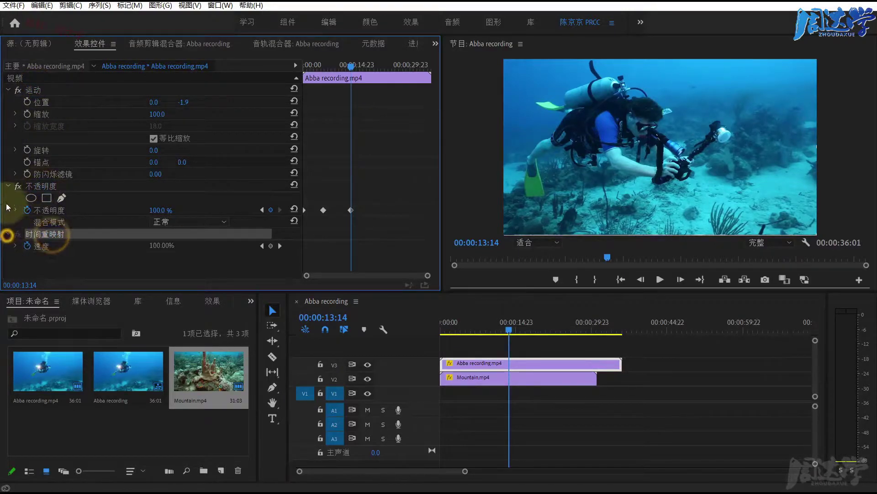
pyautogui.click(7, 186)
pyautogui.click(8, 198)
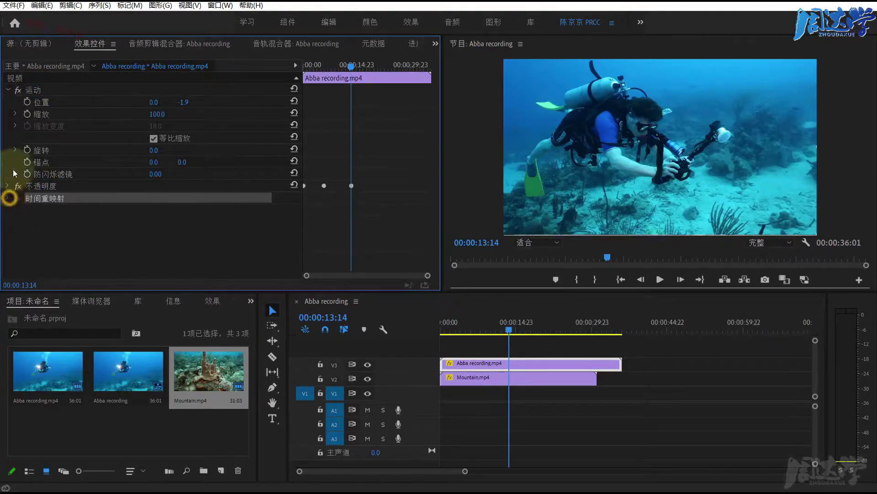
pyautogui.click(8, 90)
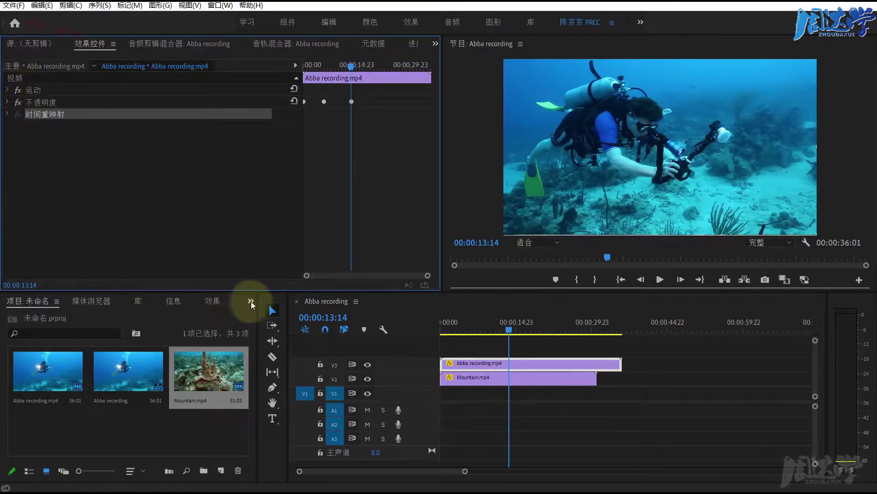
# Step: Widen the Project panel area and expand the Video Effects folder in the Effects library
pyautogui.moveTo(259, 300); pyautogui.dragTo(286, 300)
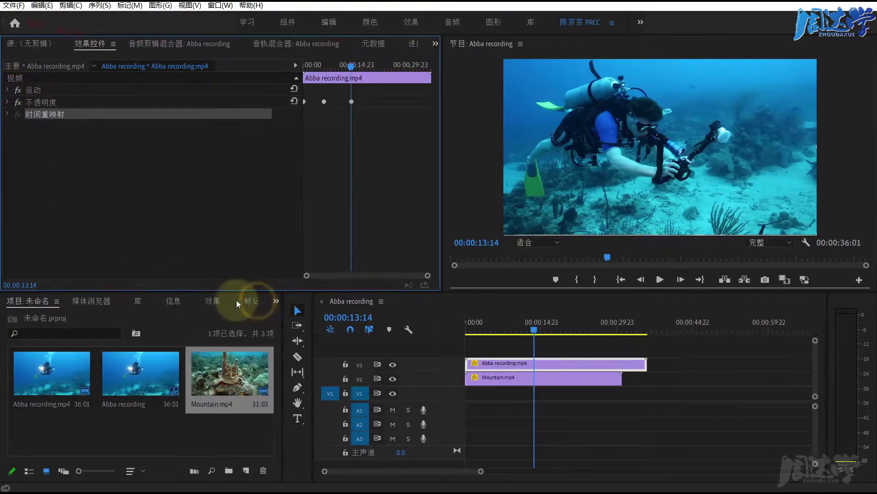
pyautogui.click(213, 300)
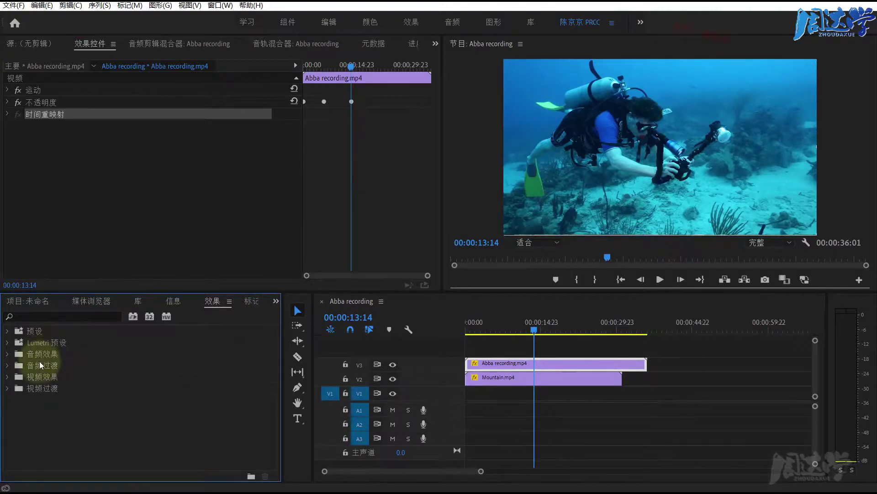
pyautogui.click(37, 380)
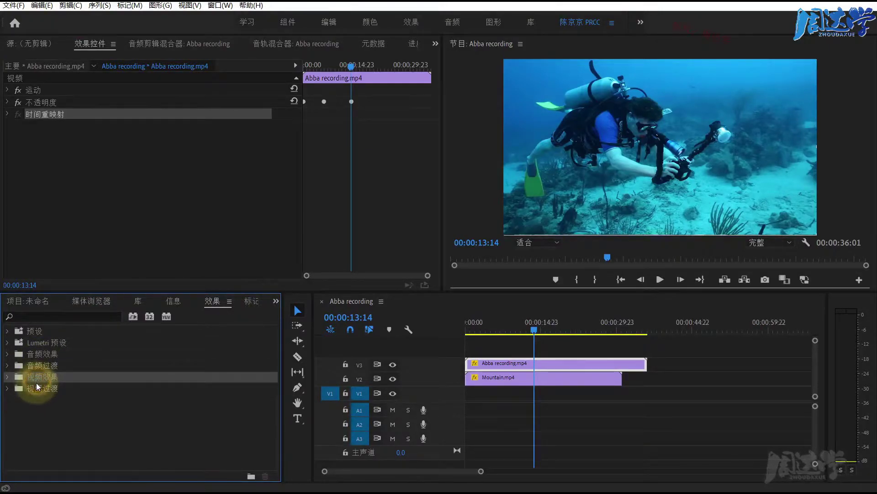
pyautogui.click(8, 377)
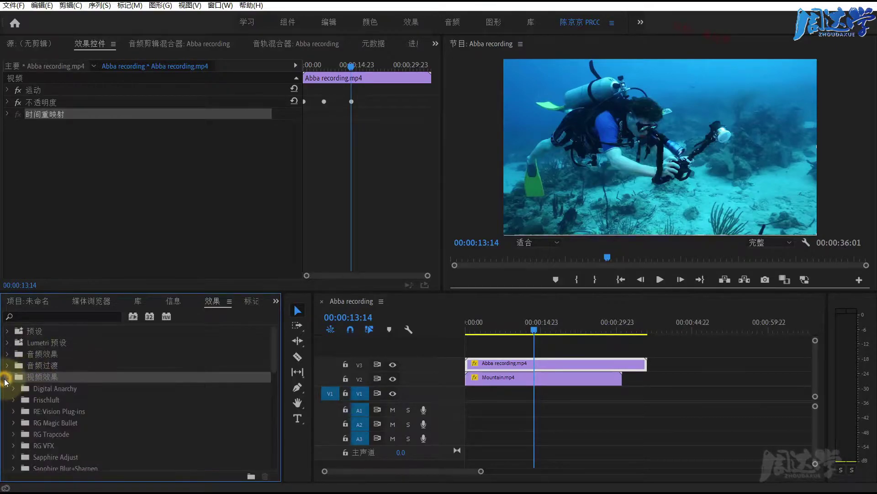
# Step: Browse the Video Effects categories such as Distort, Time, Noise & Grain and Blur & Sharpen
pyautogui.scroll(-1, 70, 410)
pyautogui.scroll(-3, 71, 410)
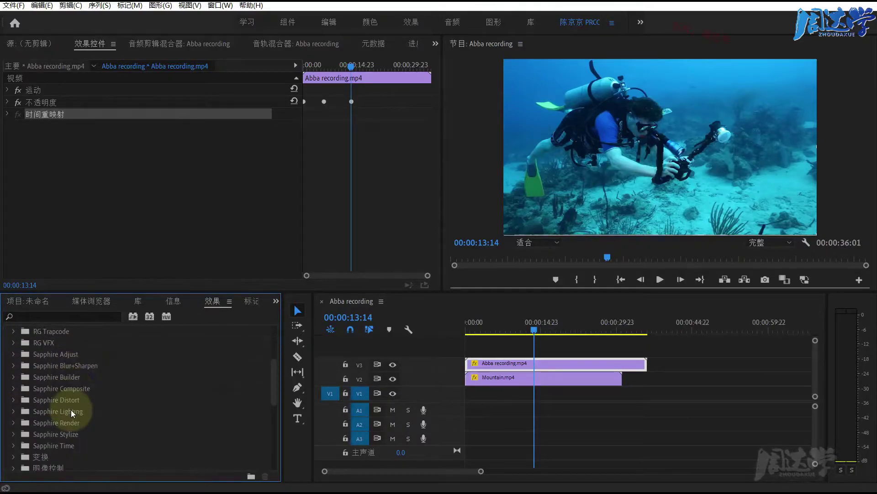
pyautogui.scroll(1, 56, 412)
pyautogui.scroll(1, 56, 413)
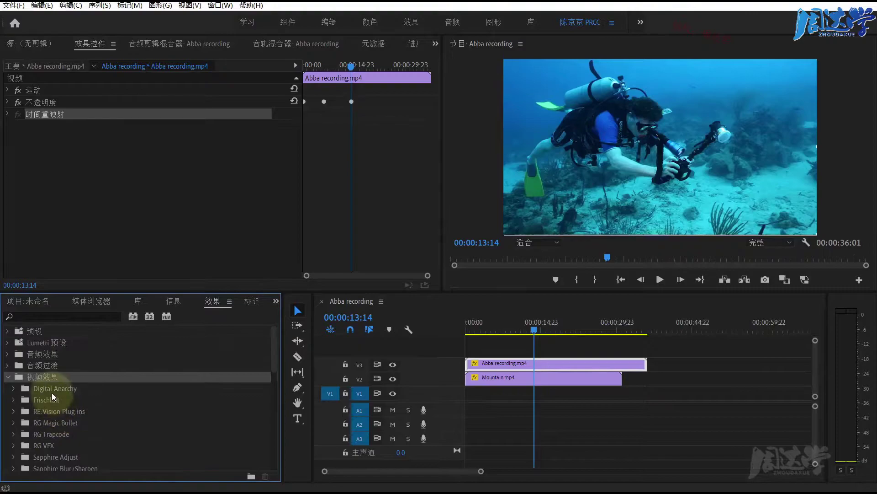
pyautogui.scroll(1, 51, 393)
pyautogui.scroll(-4, 56, 380)
pyautogui.scroll(-2, 56, 380)
pyautogui.scroll(-1, 56, 380)
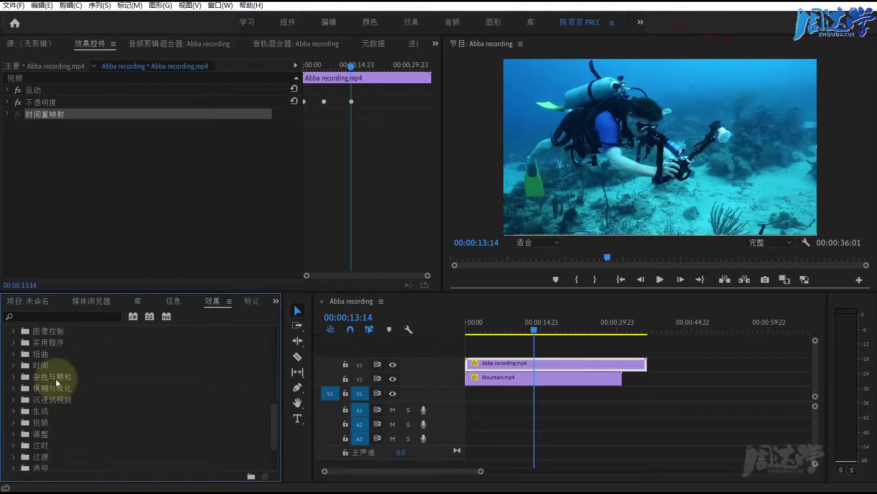
pyautogui.scroll(-1, 56, 380)
pyautogui.scroll(5, 277, 415)
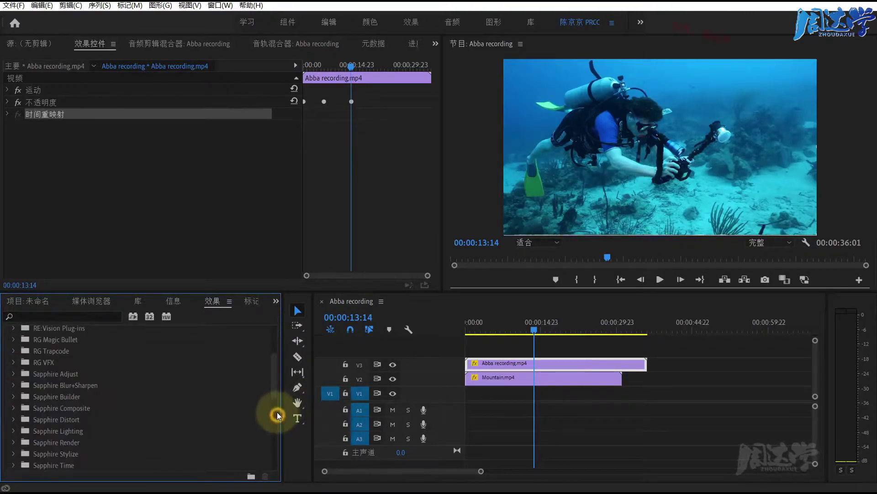
pyautogui.moveTo(274, 384)
pyautogui.mouseDown()
pyautogui.moveTo(265, 451)
pyautogui.moveTo(262, 439)
pyautogui.mouseUp()
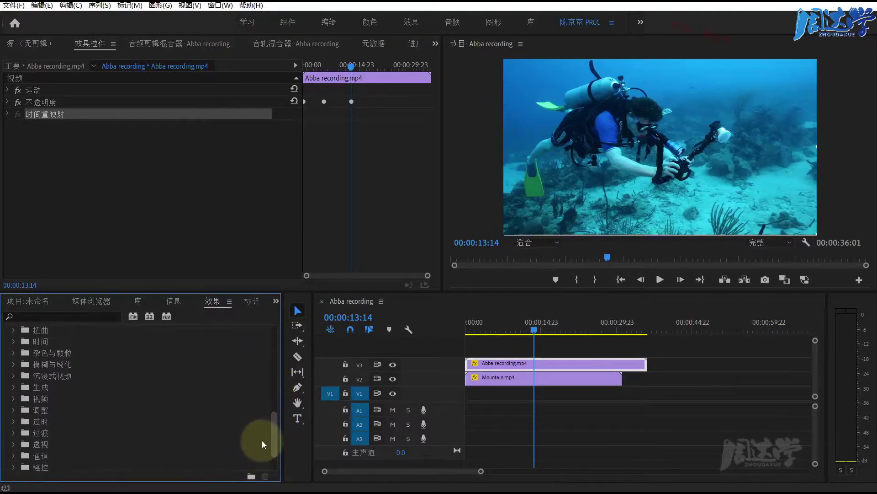
# Step: Filter the Effects library with the search term 模糊
pyautogui.click(52, 317)
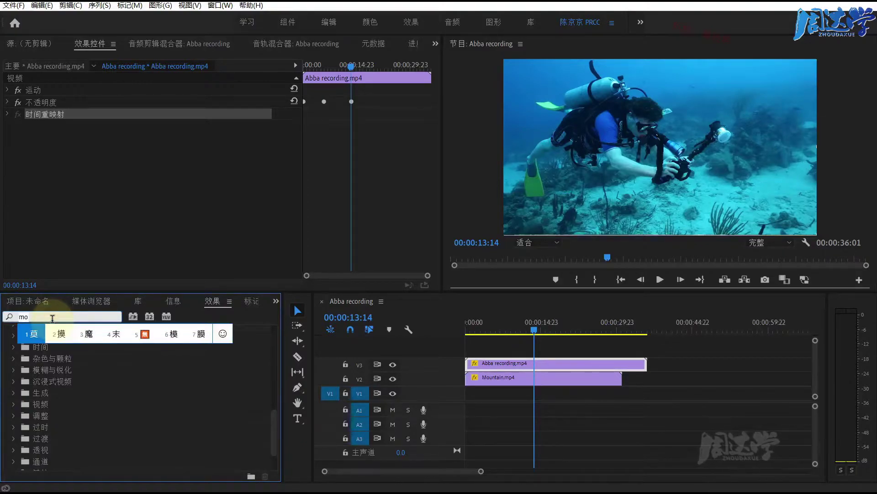
pyautogui.write('模糊')
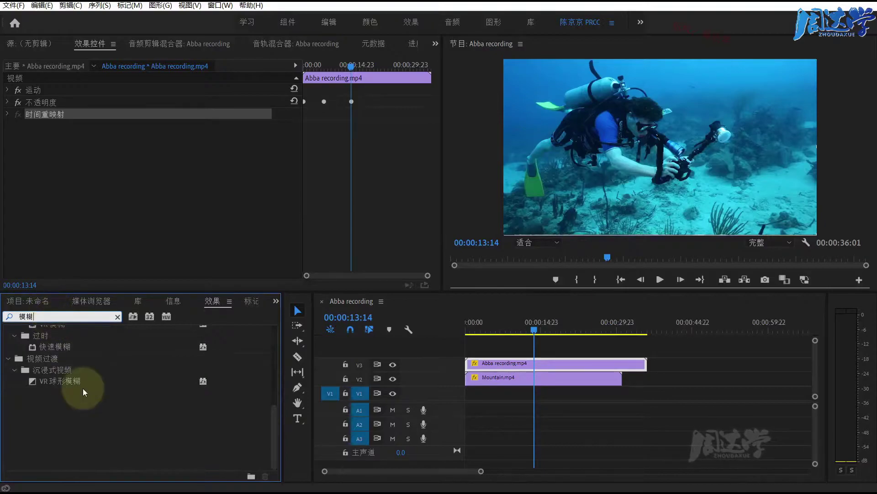
pyautogui.scroll(3, 66, 414)
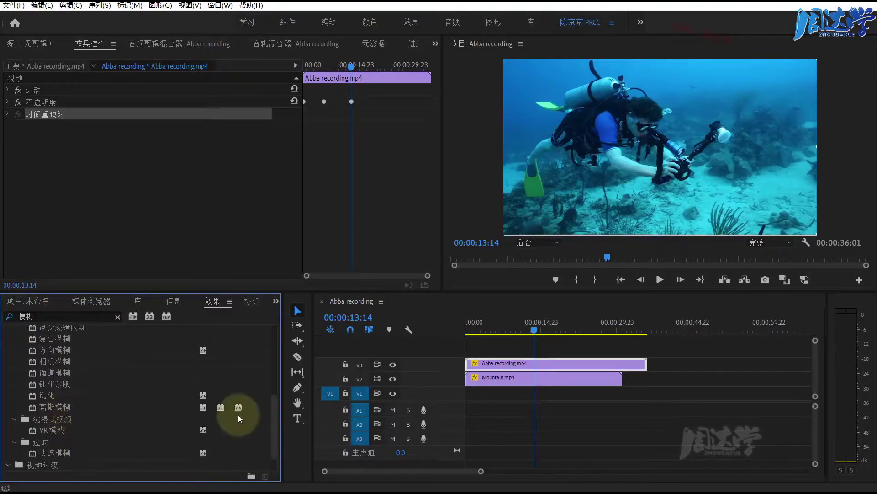
pyautogui.scroll(3, 272, 402)
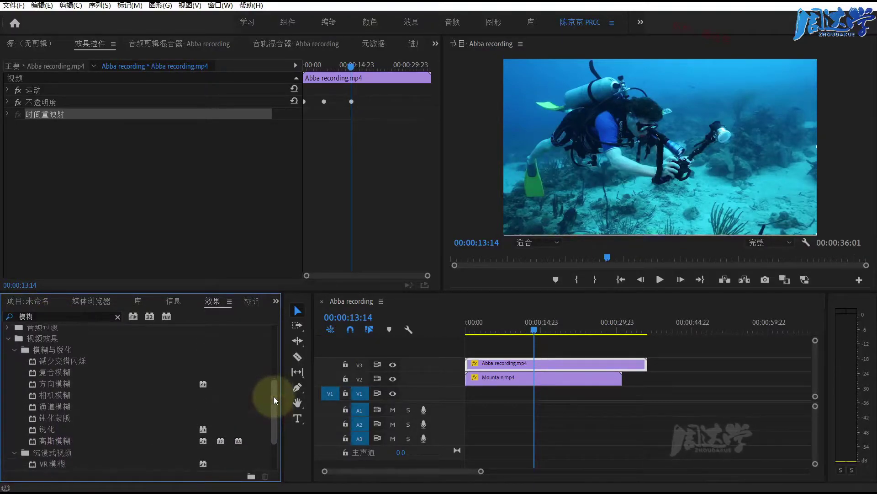
# Step: Drag Gaussian Blur from Blur & Sharpen toward the Abba recording clip on V3
pyautogui.click(37, 349)
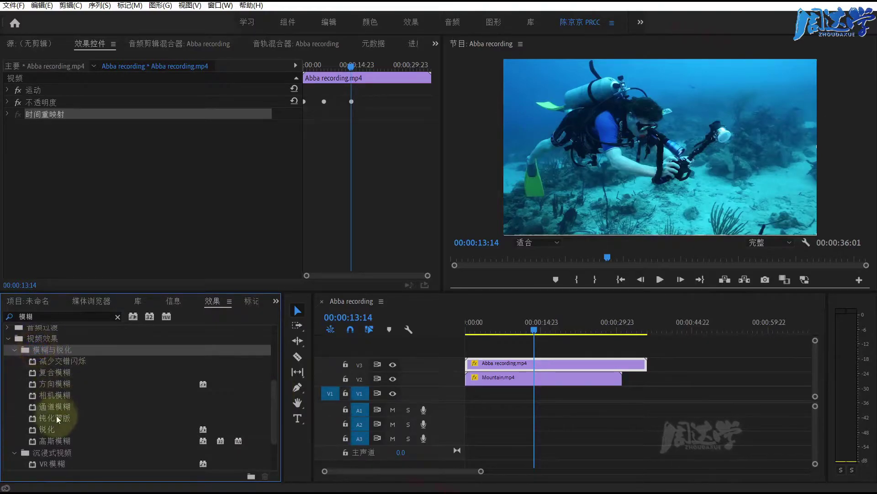
pyautogui.click(46, 440)
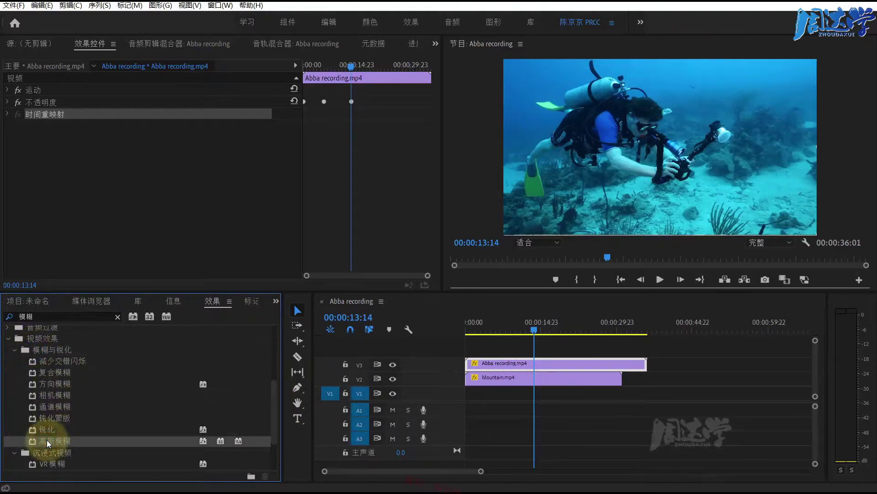
pyautogui.moveTo(46, 440); pyautogui.dragTo(88, 156)
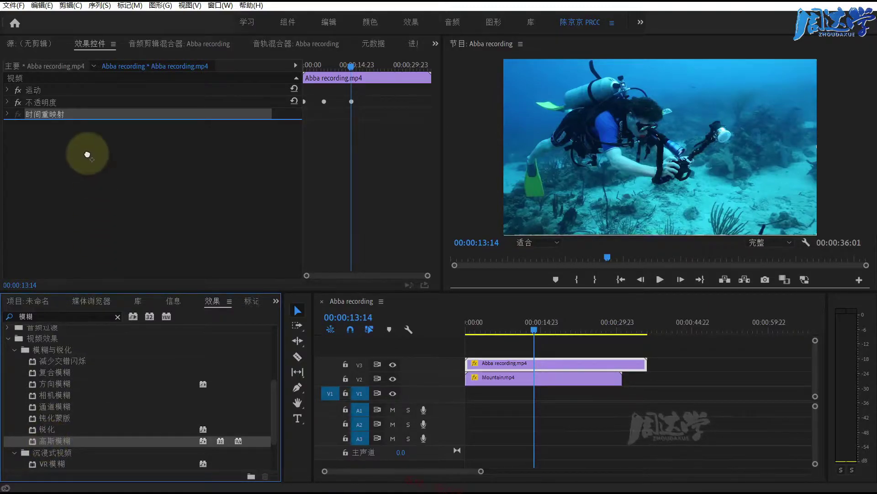
pyautogui.moveTo(87, 154); pyautogui.dragTo(503, 363)
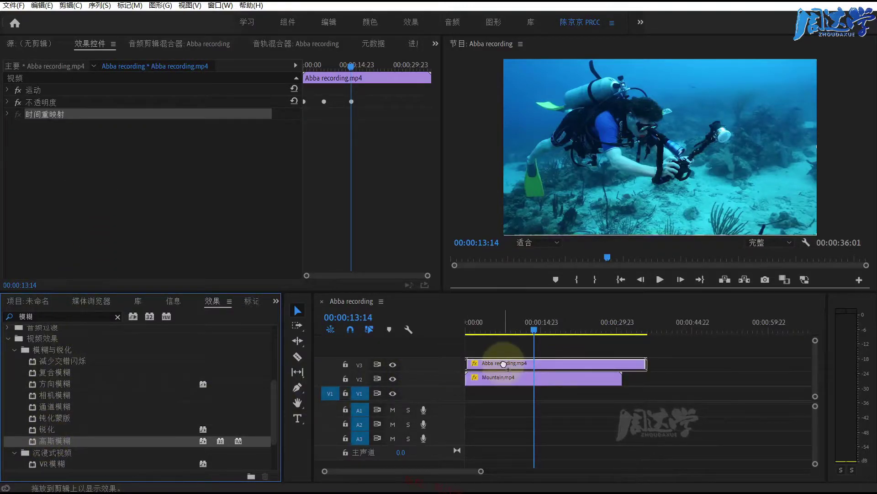
# Step: Apply Gaussian Blur to the Abba recording clip and raise its Blurriness
pyautogui.moveTo(502, 363); pyautogui.dragTo(494, 366)
pyautogui.click(497, 366)
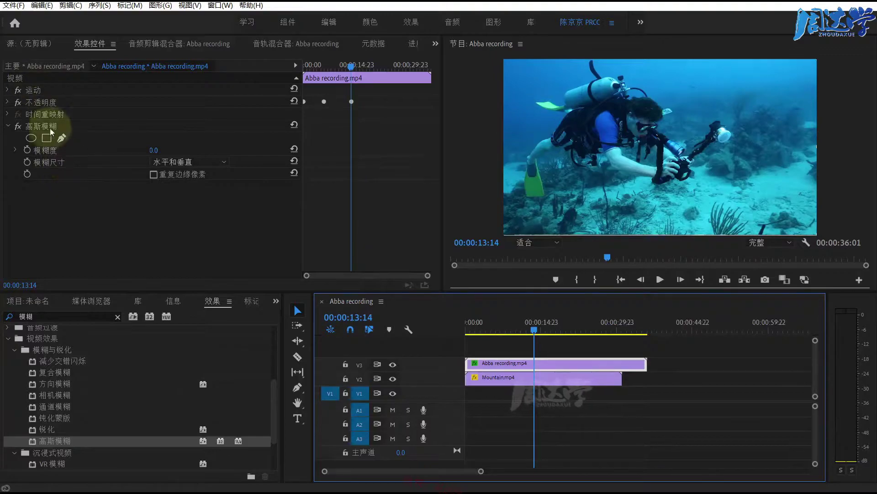
pyautogui.click(41, 127)
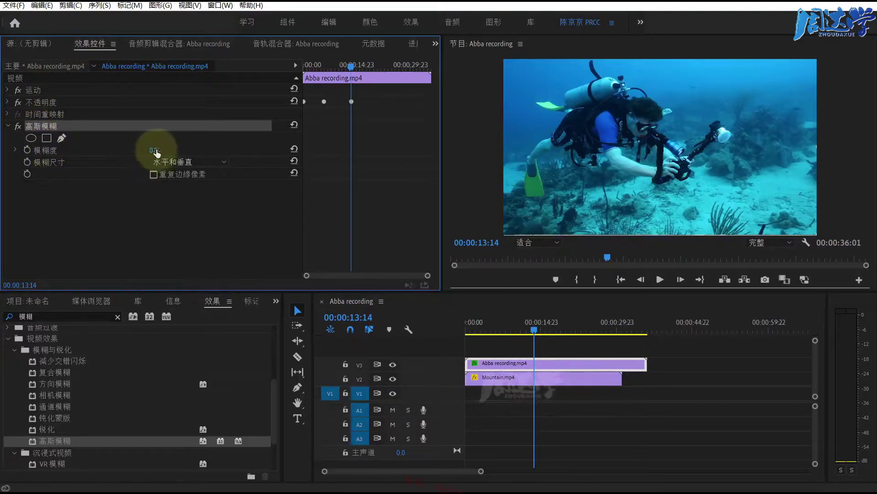
pyautogui.moveTo(155, 152); pyautogui.dragTo(214, 151)
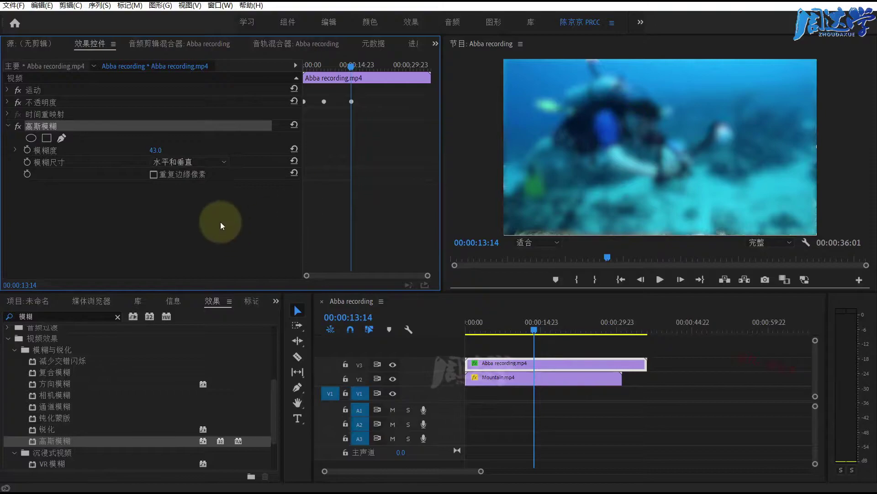
pyautogui.moveTo(151, 150); pyautogui.dragTo(157, 150)
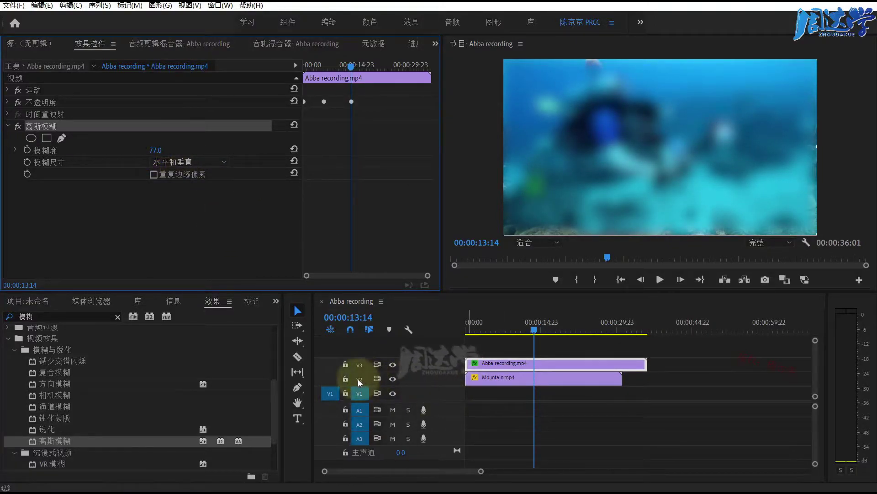
# Step: Hide the Mountain.mp4 track, enable Repeat Edge Pixels, and set Blurriness to 70
pyautogui.click(393, 379)
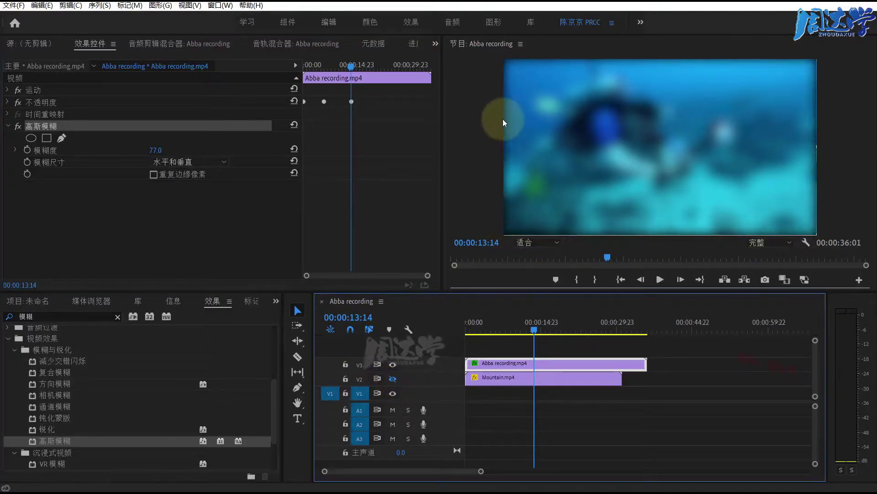
pyautogui.click(154, 175)
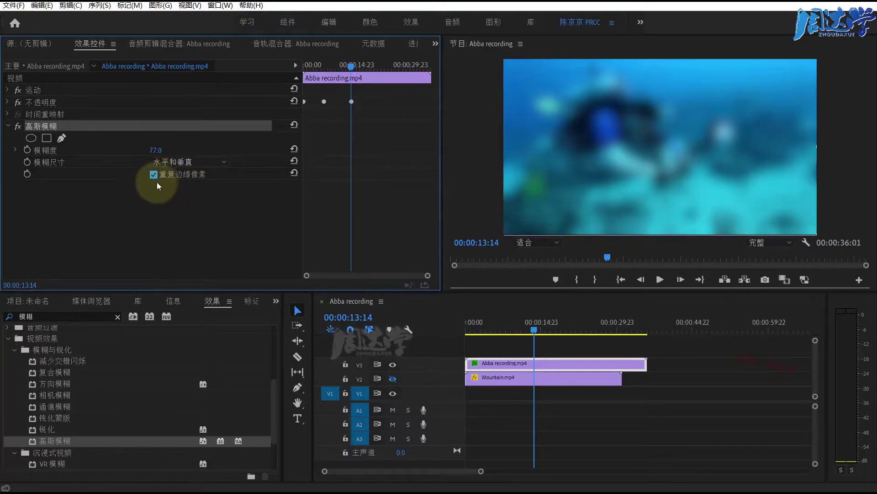
pyautogui.click(155, 175)
pyautogui.click(155, 174)
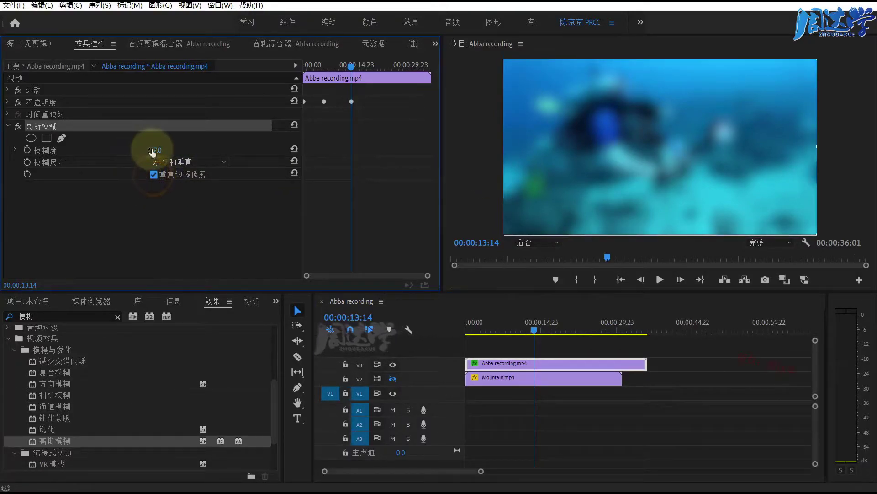
pyautogui.moveTo(152, 150)
pyautogui.mouseDown()
pyautogui.moveTo(169, 150)
pyautogui.moveTo(137, 150)
pyautogui.mouseUp()
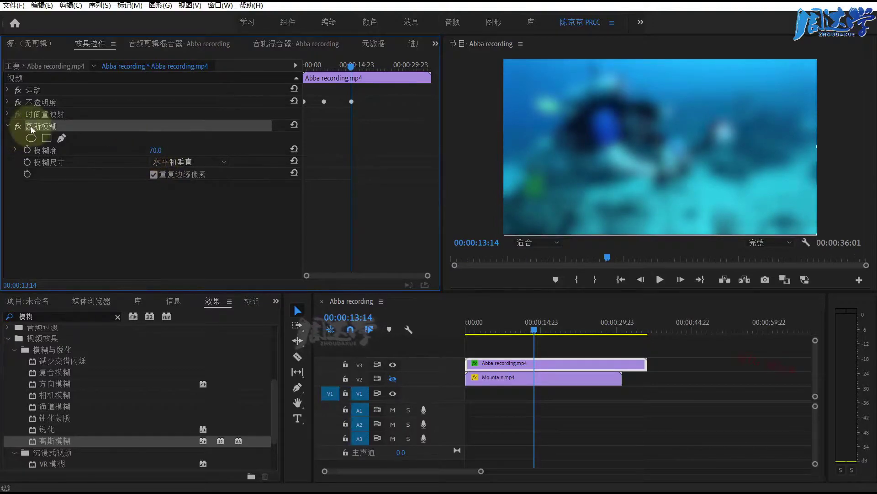
pyautogui.click(75, 316)
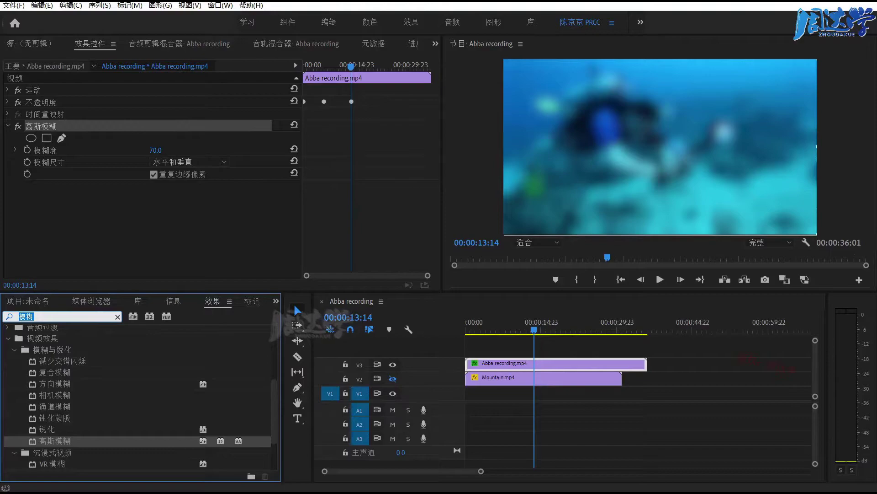
# Step: Search for 黑白 and apply the Black & White effect to the blurred Abba recording clip
pyautogui.write('h')
pyautogui.write('黑白')
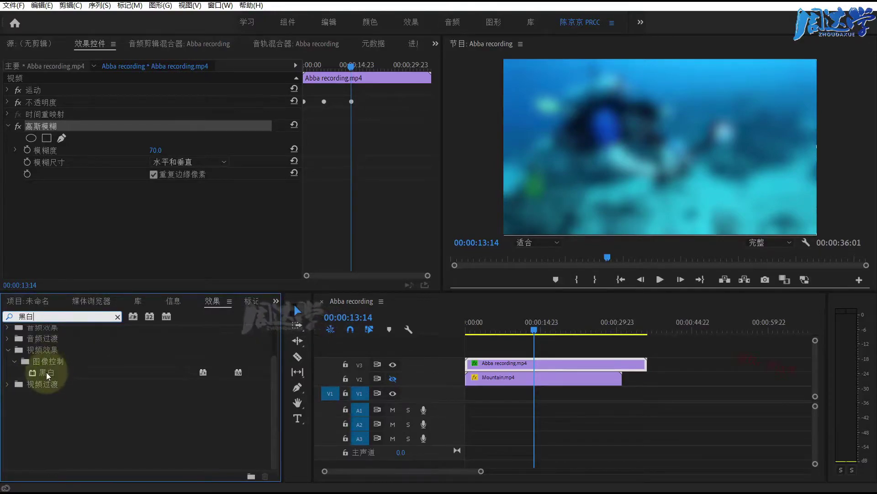
pyautogui.moveTo(46, 372)
pyautogui.mouseDown()
pyautogui.moveTo(70, 218)
pyautogui.moveTo(48, 372)
pyautogui.mouseUp()
pyautogui.doubleClick(34, 373)
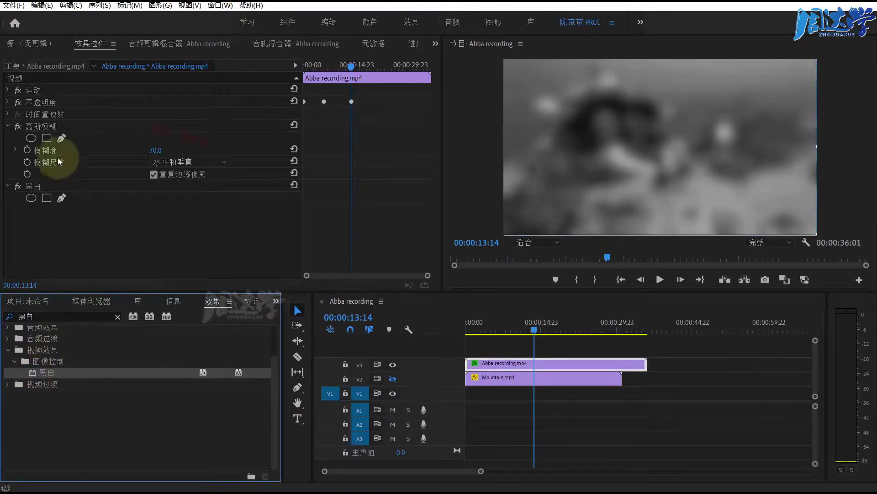
pyautogui.click(38, 126)
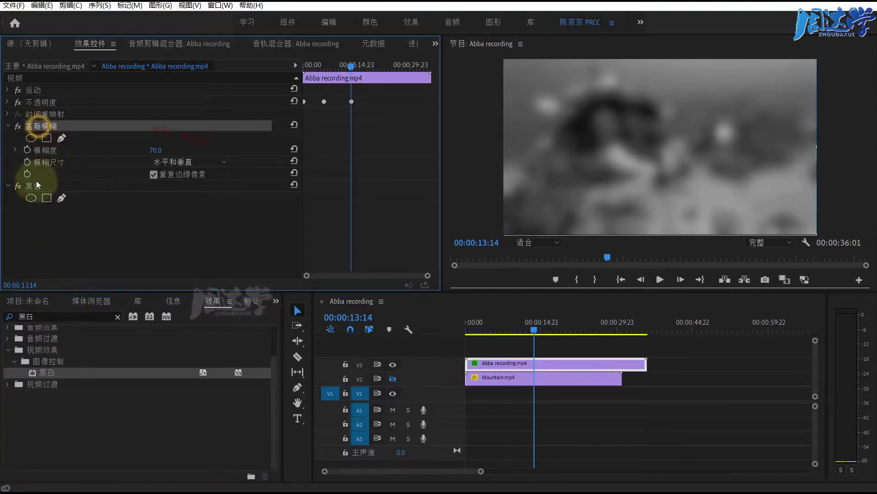
pyautogui.click(35, 185)
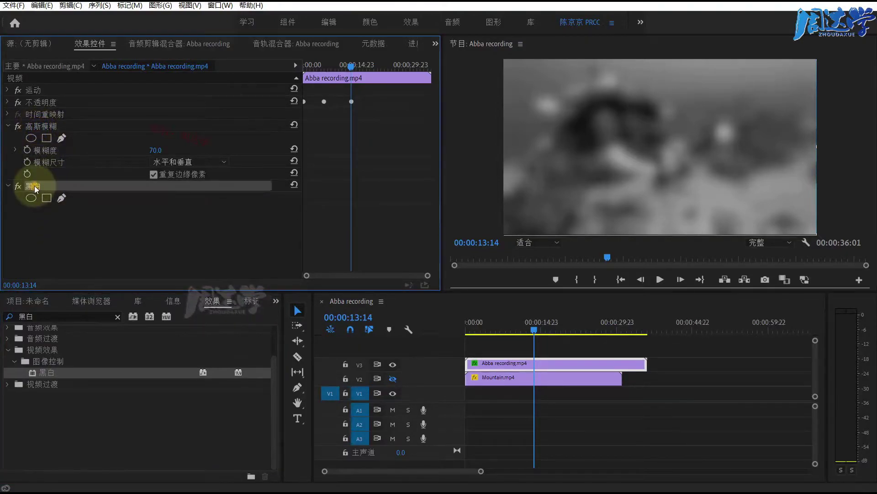
pyautogui.click(73, 240)
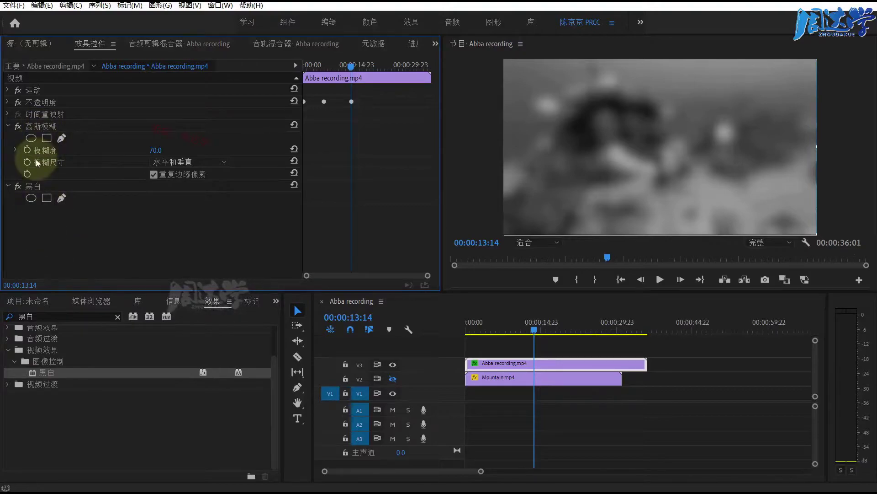
pyautogui.click(66, 316)
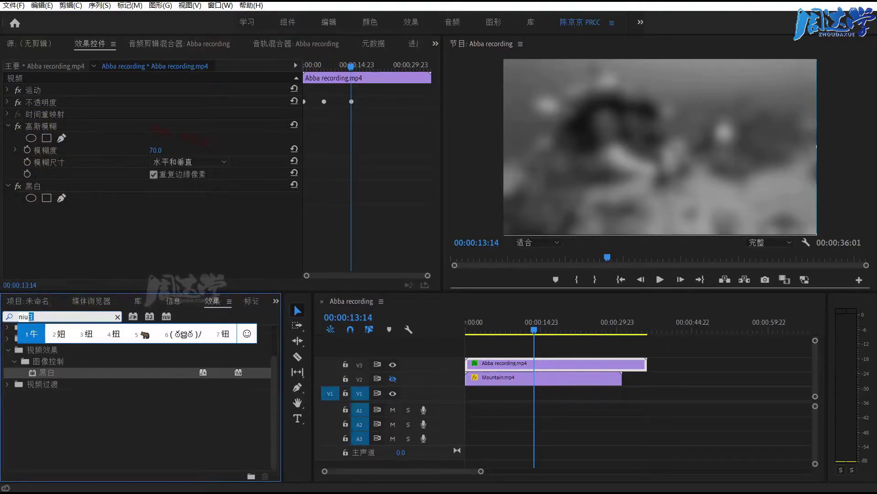
# Step: Search for 扭曲 and apply Lens Distortion to the diver clip
pyautogui.write('扭曲')
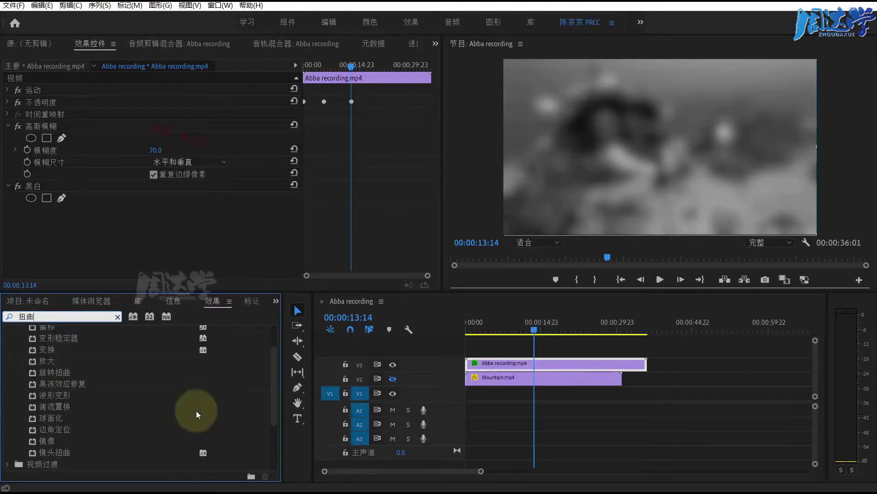
pyautogui.scroll(3, 274, 416)
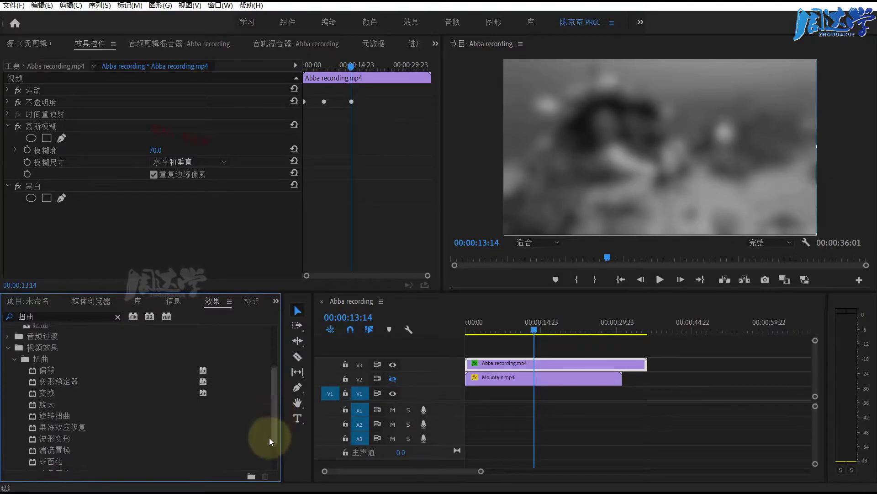
pyautogui.scroll(-1, 269, 442)
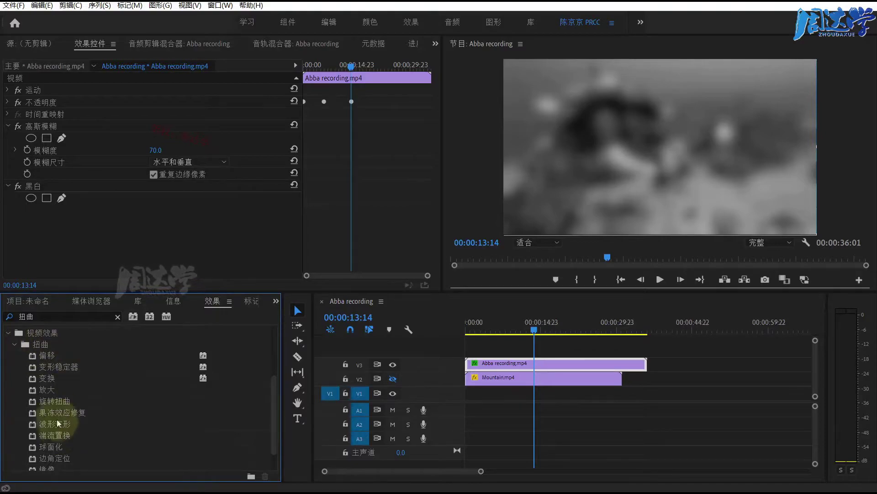
pyautogui.scroll(-2, 54, 458)
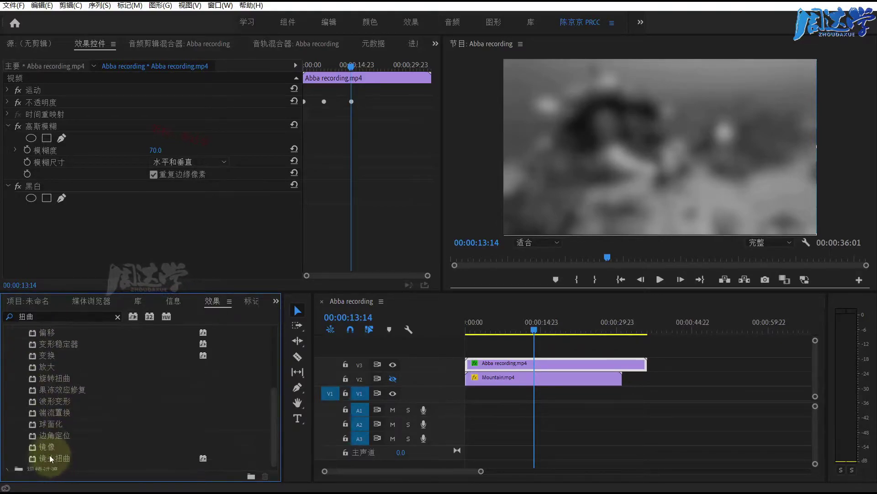
pyautogui.doubleClick(39, 458)
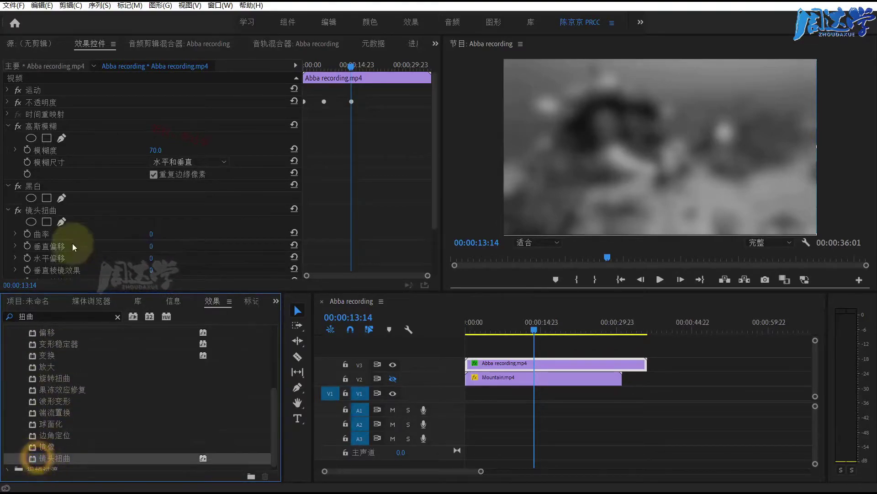
# Step: Set Lens Distortion curvature to 37 and turn off Fill Alpha for a black border
pyautogui.scroll(-1, 106, 227)
pyautogui.scroll(-2, 119, 229)
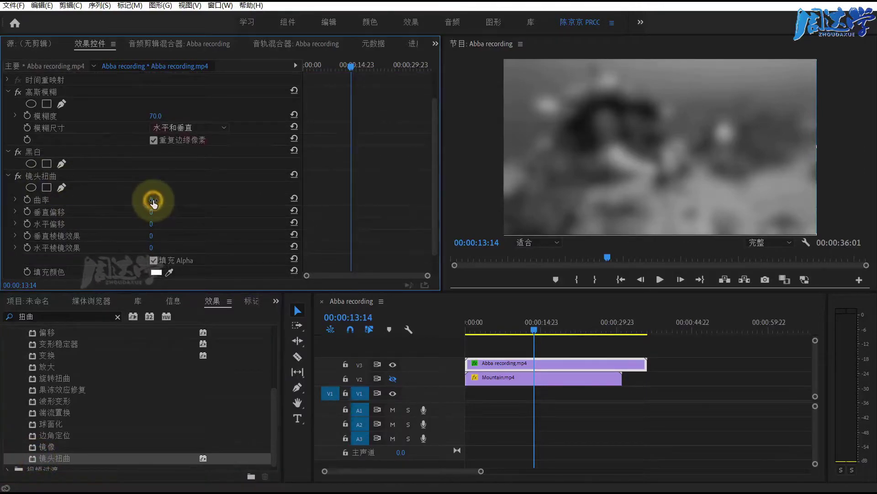
pyautogui.moveTo(154, 203); pyautogui.dragTo(196, 205)
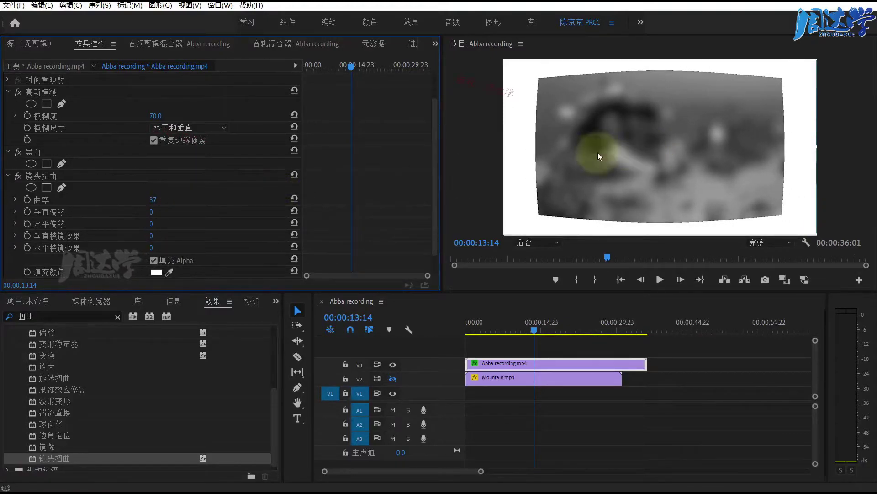
pyautogui.click(154, 260)
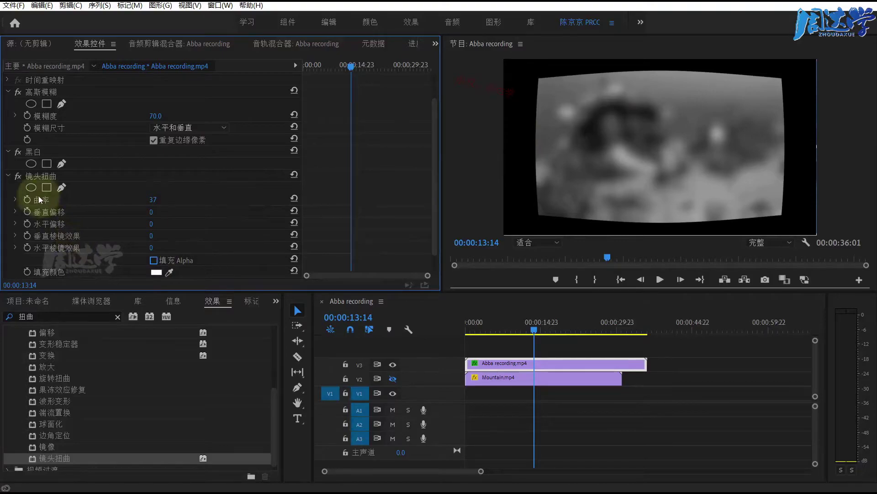
pyautogui.click(8, 176)
# Step: Collapse the Black & White and Gaussian Blur settings and move Lens Distortion above Gaussian Blur
pyautogui.click(7, 186)
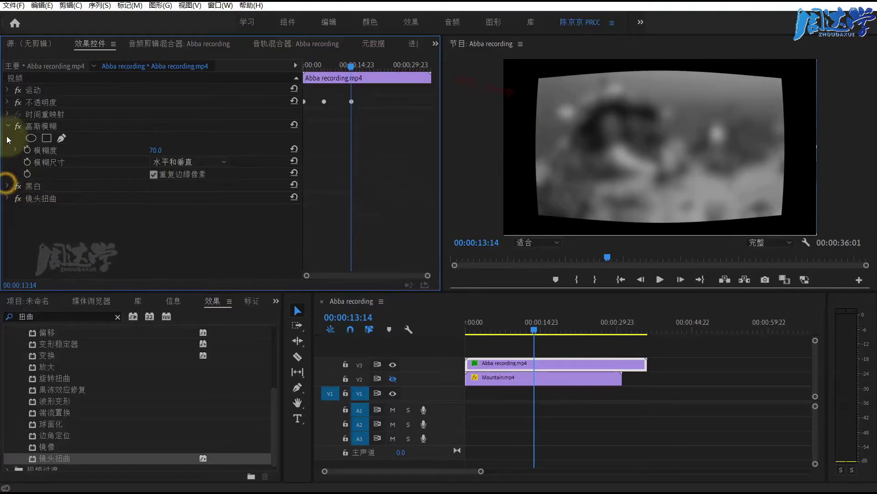
pyautogui.click(7, 126)
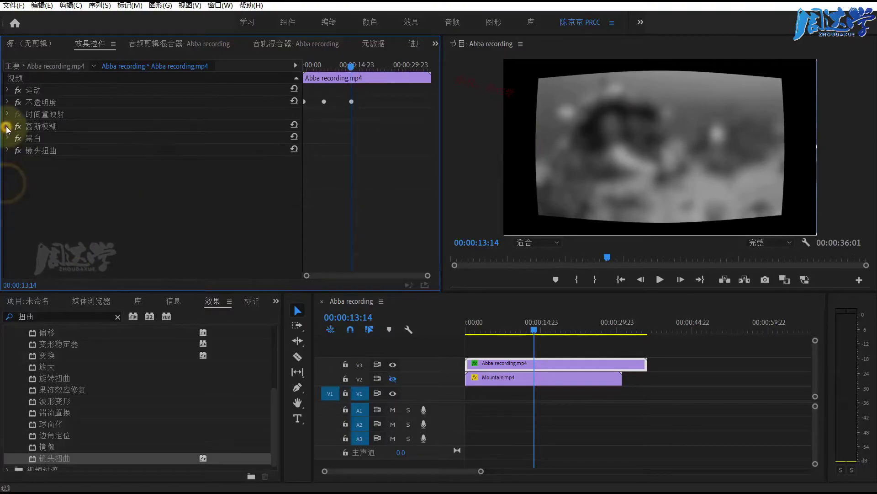
pyautogui.click(34, 121)
pyautogui.click(37, 138)
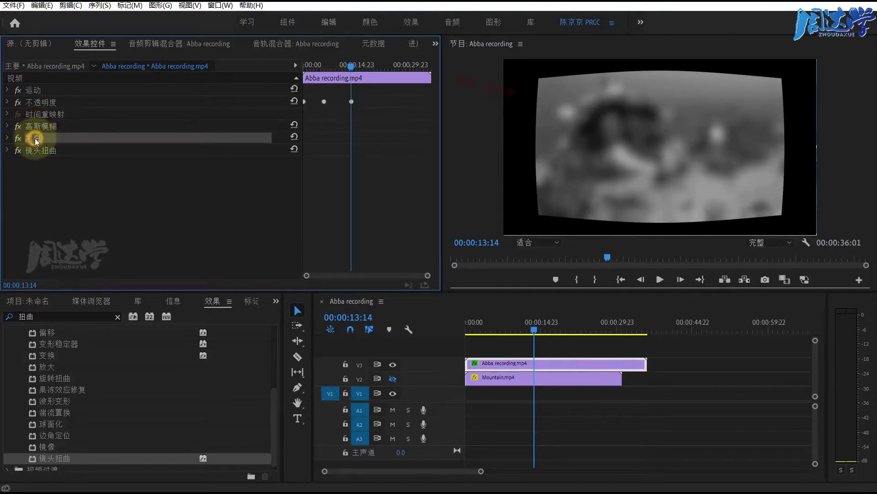
pyautogui.click(34, 150)
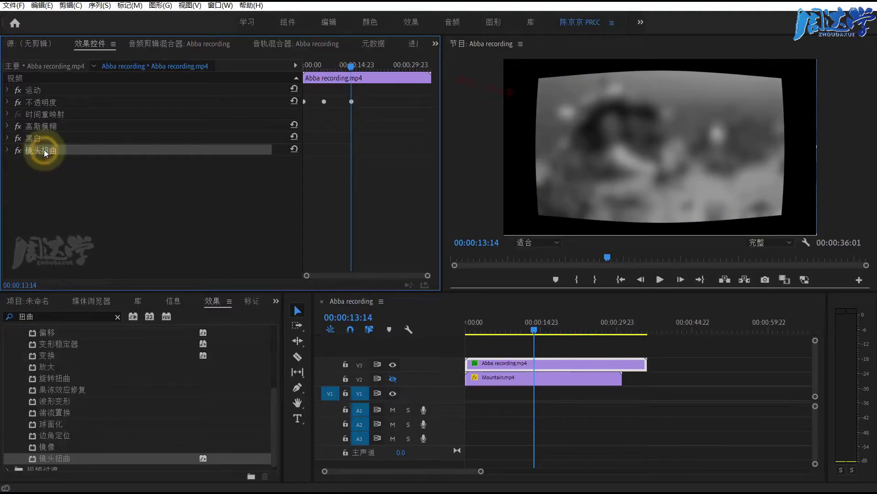
pyautogui.moveTo(44, 150); pyautogui.dragTo(44, 122)
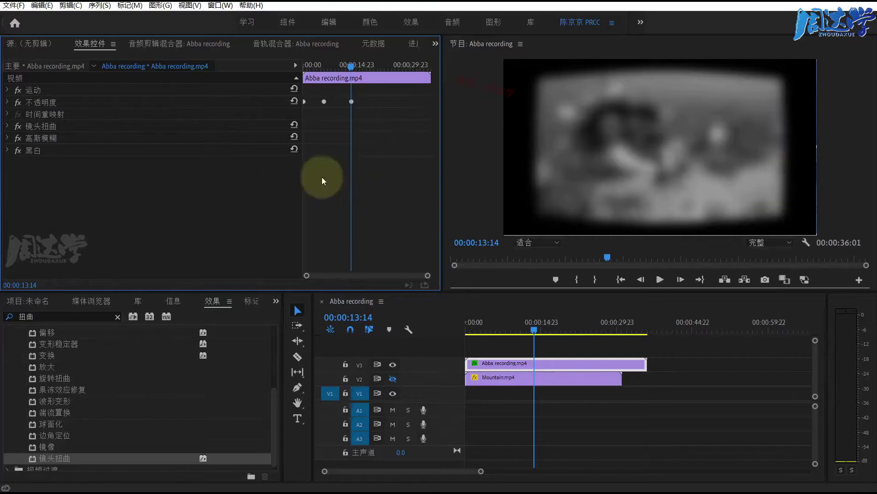
# Step: Compare the frame with Gaussian Blur and Black & White briefly disabled, then re-place Lens Distortion above Gaussian Blur
pyautogui.click(18, 138)
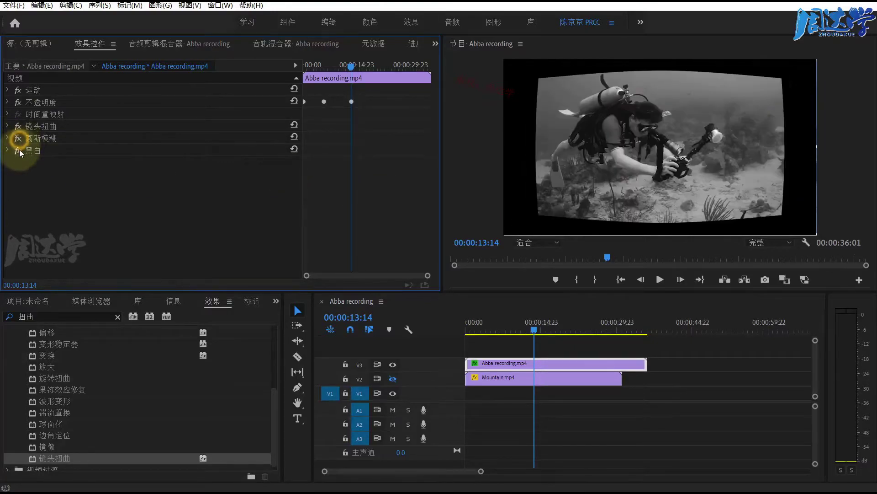
pyautogui.click(18, 150)
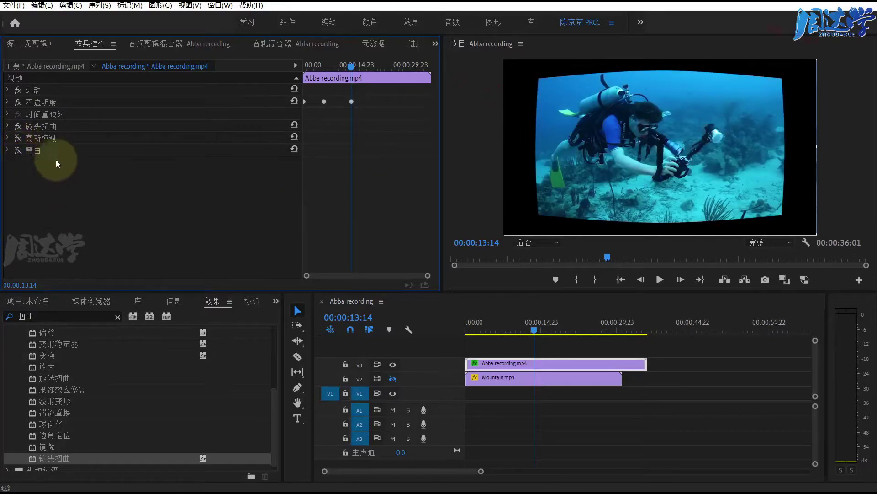
pyautogui.click(41, 126)
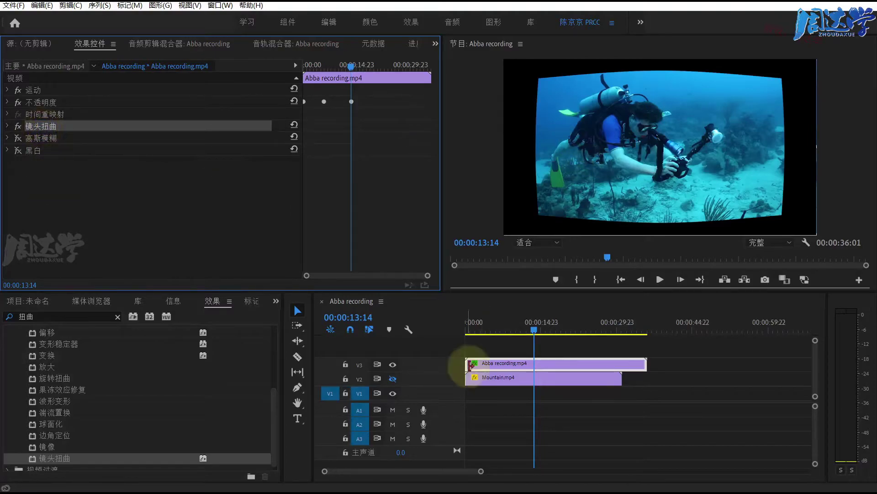
pyautogui.moveTo(523, 330)
pyautogui.mouseDown()
pyautogui.moveTo(506, 328)
pyautogui.moveTo(525, 329)
pyautogui.mouseUp()
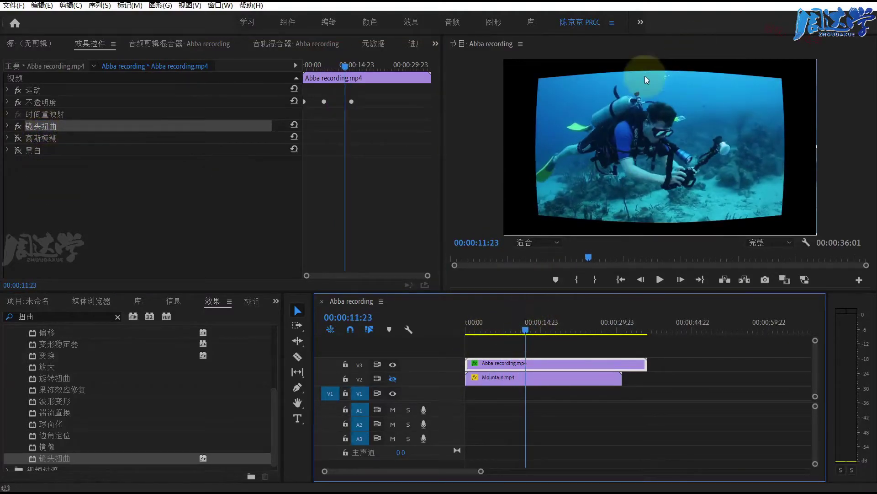
pyautogui.click(18, 138)
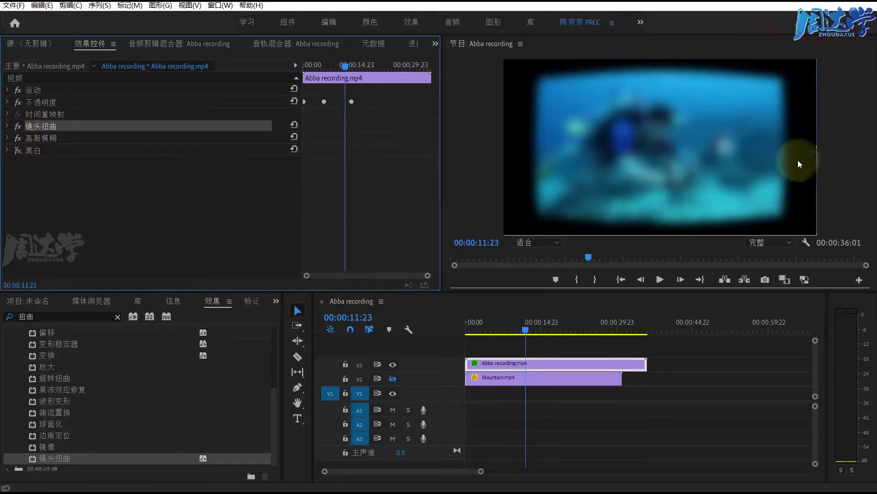
pyautogui.click(18, 150)
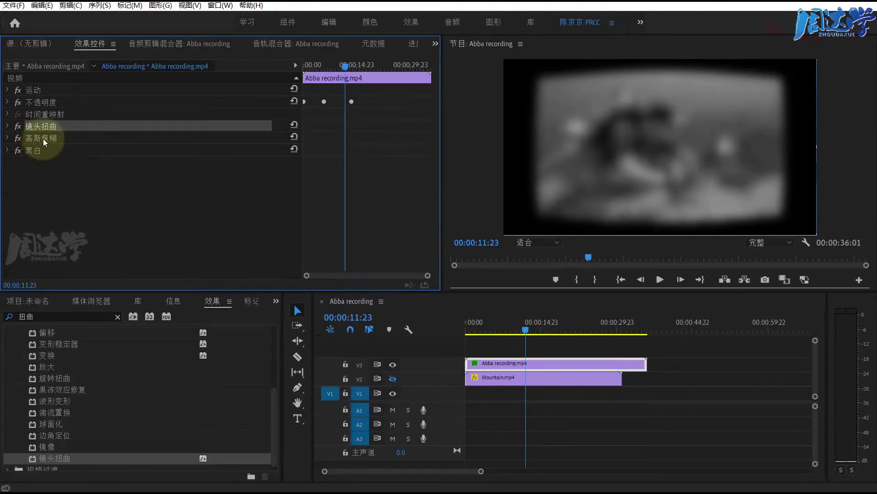
pyautogui.moveTo(160, 135); pyautogui.dragTo(50, 181)
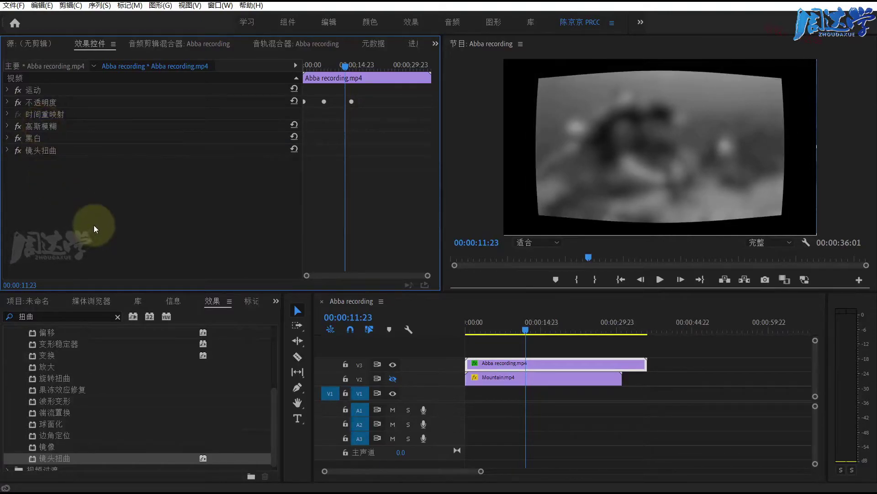
pyautogui.moveTo(38, 150); pyautogui.dragTo(39, 124)
# Step: Expand Gaussian Blur, lower its Blurriness to 19.0, and check nearby frames
pyautogui.click(8, 138)
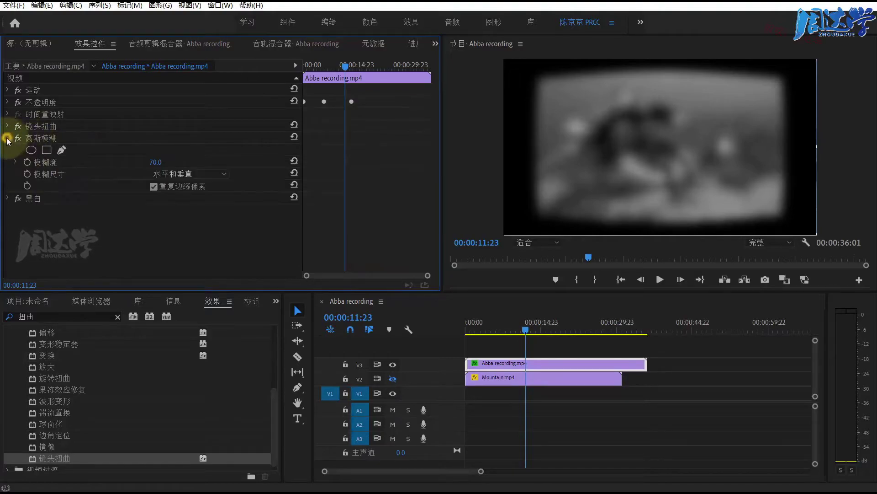
pyautogui.moveTo(133, 161); pyautogui.dragTo(105, 157)
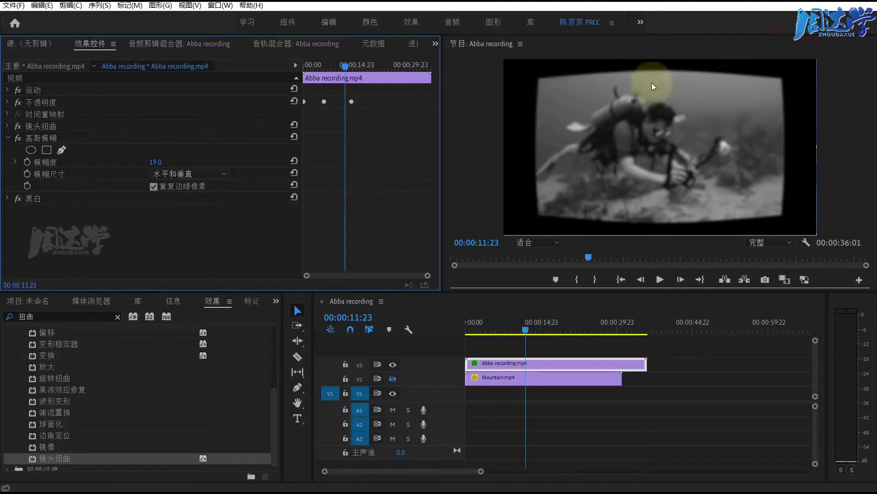
pyautogui.moveTo(538, 327)
pyautogui.mouseDown()
pyautogui.moveTo(514, 322)
pyautogui.moveTo(532, 322)
pyautogui.mouseUp()
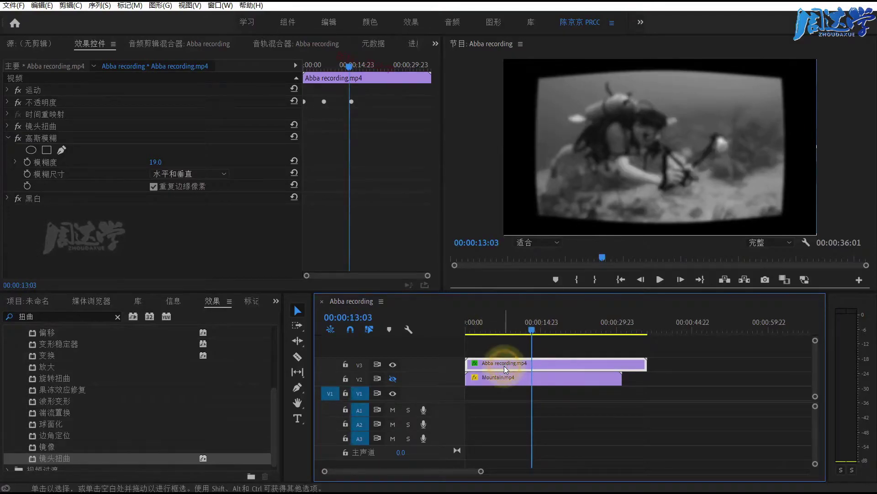
# Step: Disable Lens Distortion, Gaussian Blur and Black & White, and collapse the Distort folder in Effects
pyautogui.click(17, 127)
pyautogui.click(18, 138)
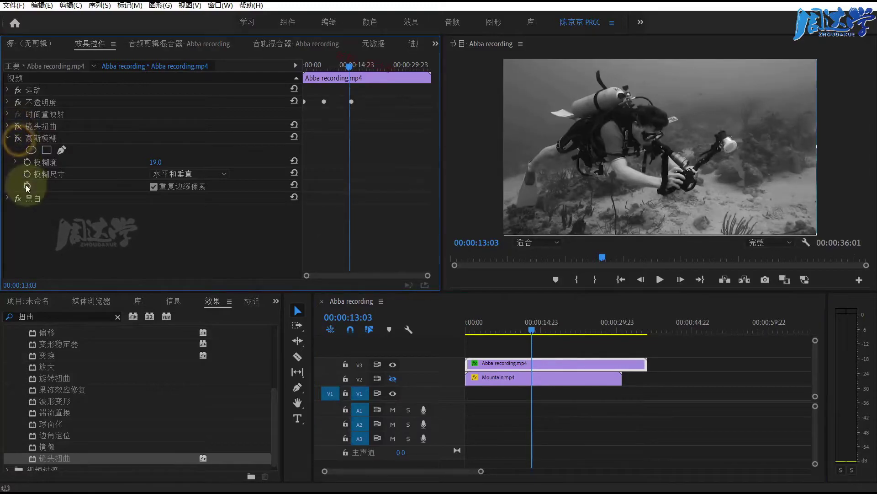
pyautogui.click(18, 199)
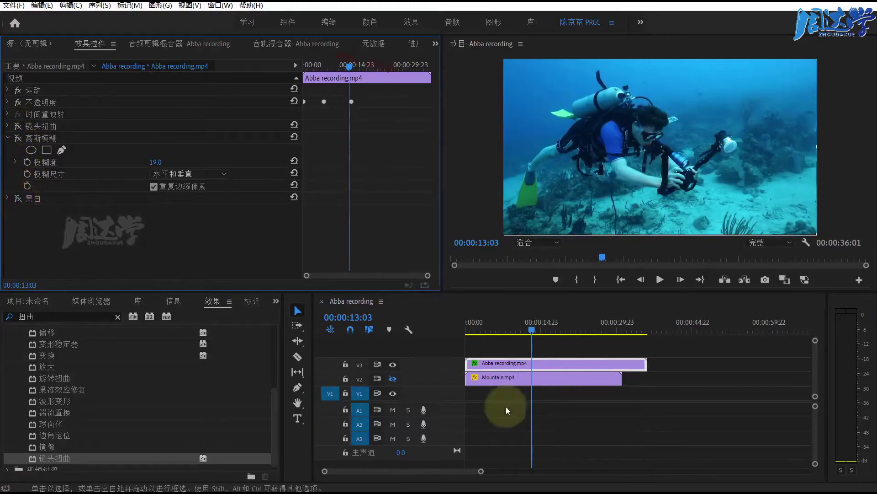
pyautogui.scroll(2, 103, 396)
pyautogui.scroll(2, 53, 412)
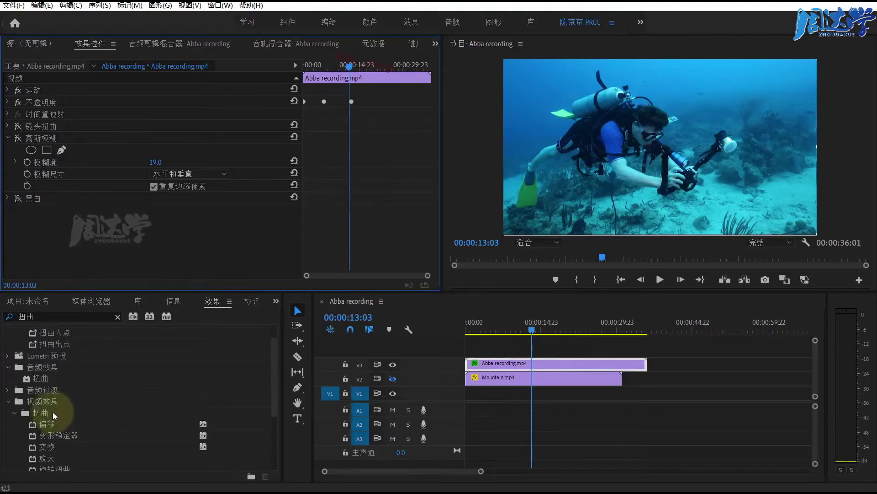
pyautogui.click(14, 412)
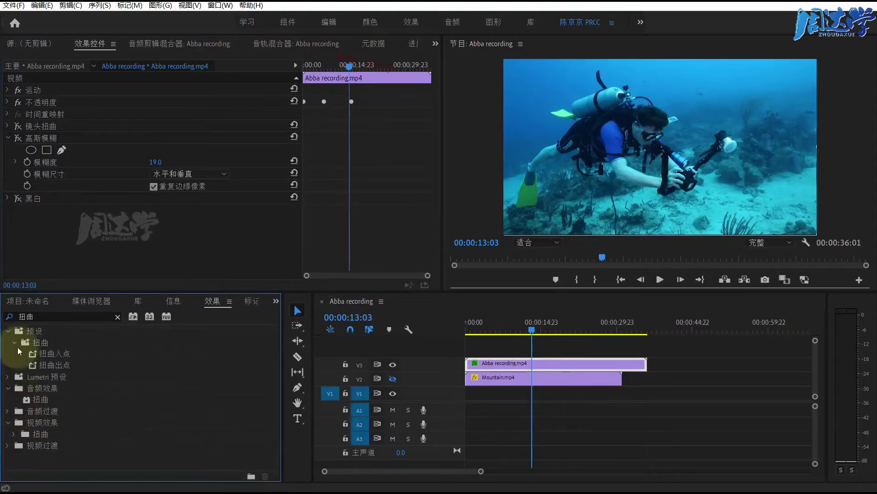
# Step: Clear the 扭曲 search from the Effects panel
pyautogui.click(117, 316)
pyautogui.click(28, 316)
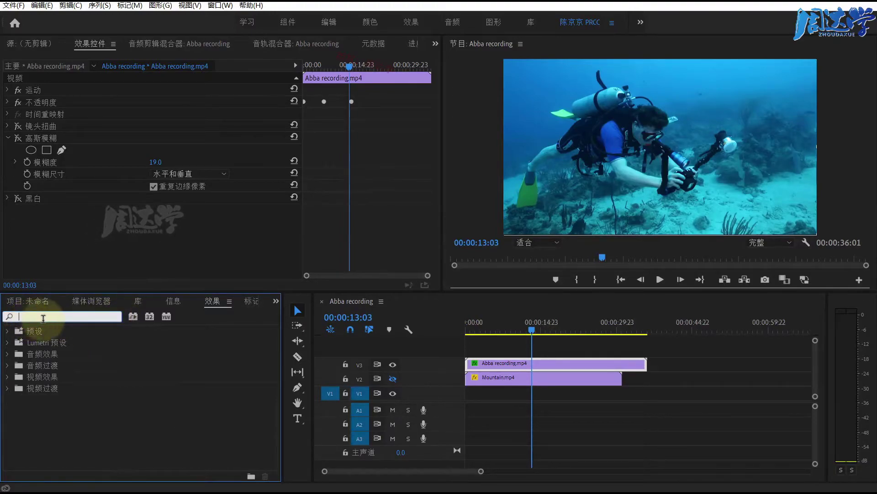
pyautogui.click(39, 417)
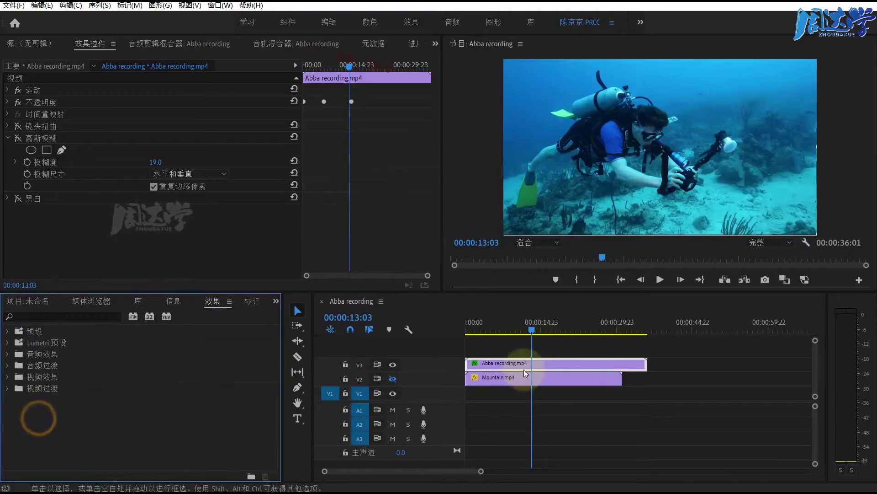
# Step: Create a 1280×720, 23.976 fps adjustment layer from the Project panel's New Item menu
pyautogui.click(32, 301)
pyautogui.click(246, 469)
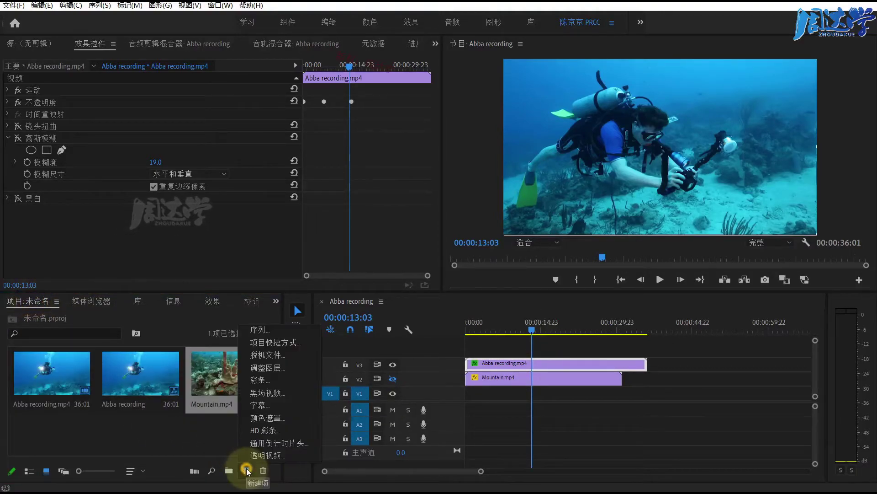
pyautogui.click(268, 368)
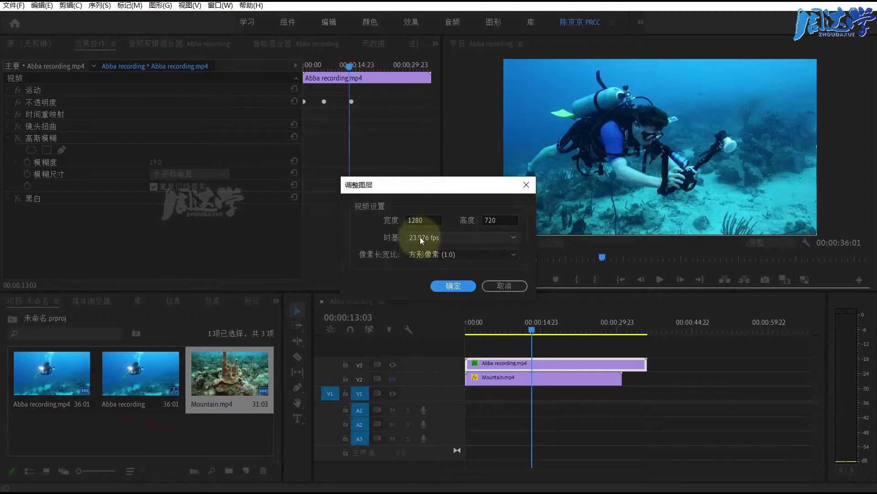
pyautogui.click(449, 285)
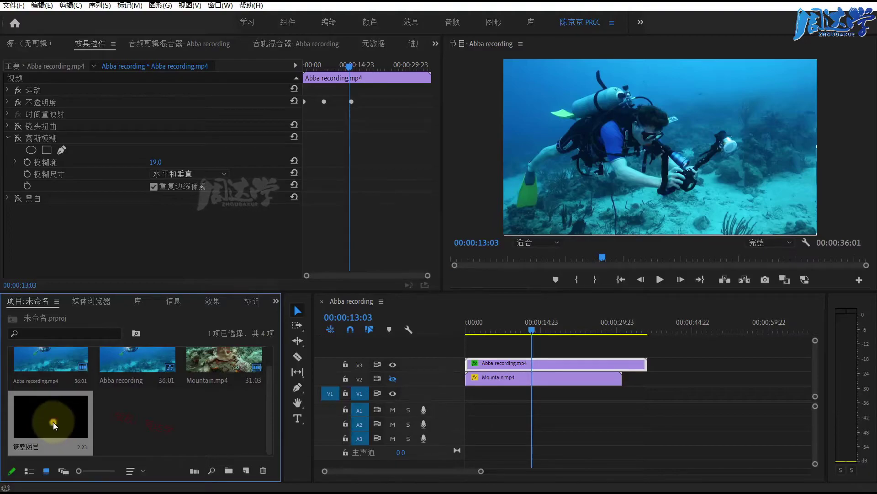
# Step: Drop the adjustment layer onto a new V4 track spanning the whole Abba recording clip, then show the Effects list
pyautogui.moveTo(54, 420)
pyautogui.mouseDown()
pyautogui.moveTo(489, 352)
pyautogui.moveTo(470, 350)
pyautogui.moveTo(646, 350)
pyautogui.mouseUp()
pyautogui.click(503, 345)
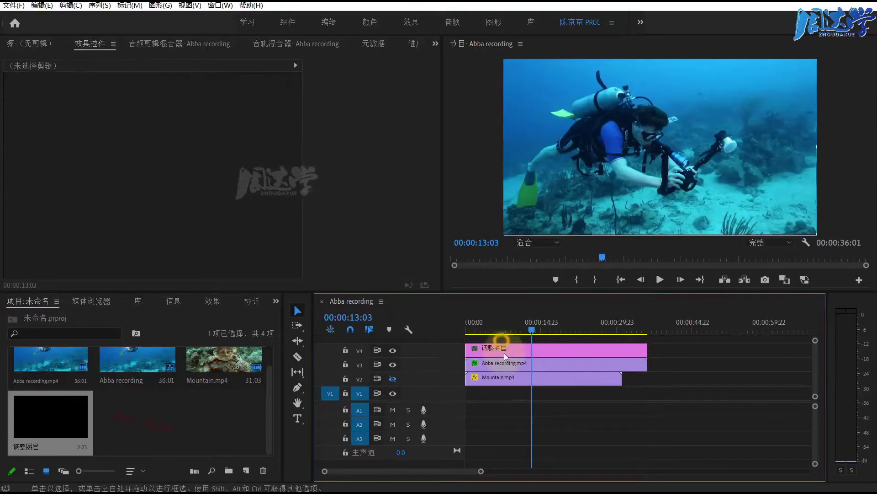
pyautogui.click(70, 333)
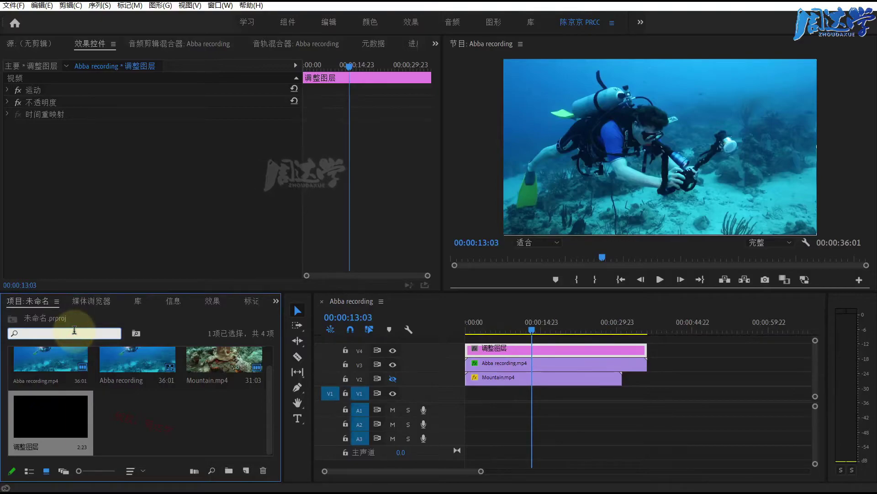
pyautogui.write('heibai')
pyautogui.press('space')
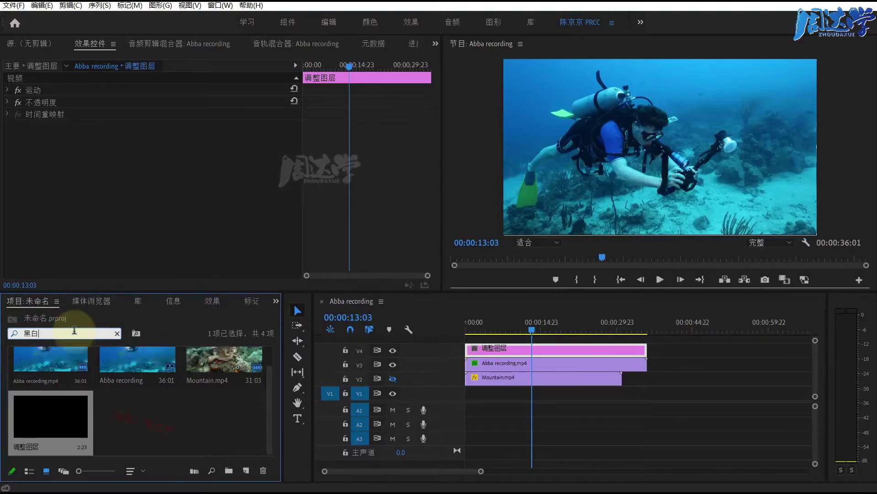
pyautogui.click(117, 334)
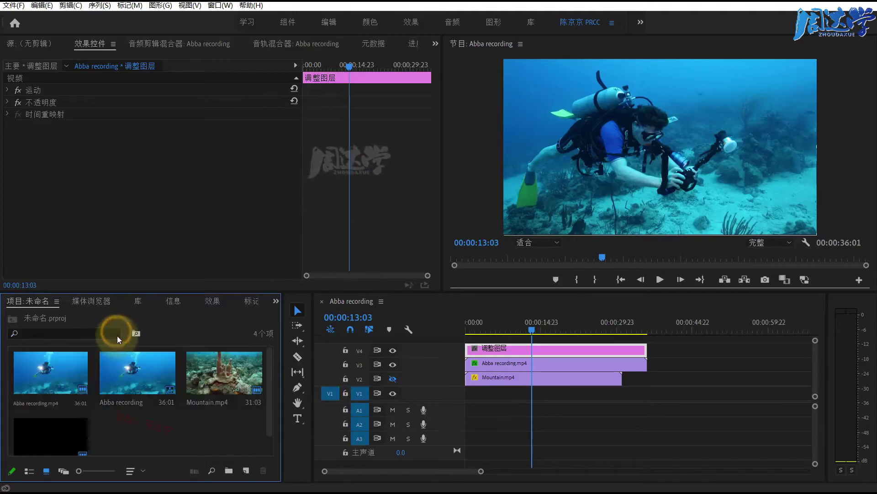
pyautogui.click(213, 301)
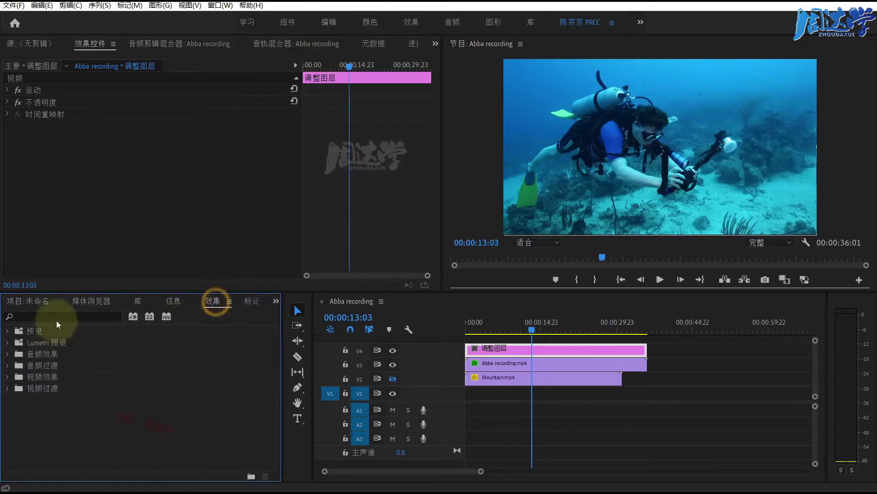
# Step: Search Effects for 黑白 and apply the Image Control 黑白 effect to the adjustment layer
pyautogui.click(28, 301)
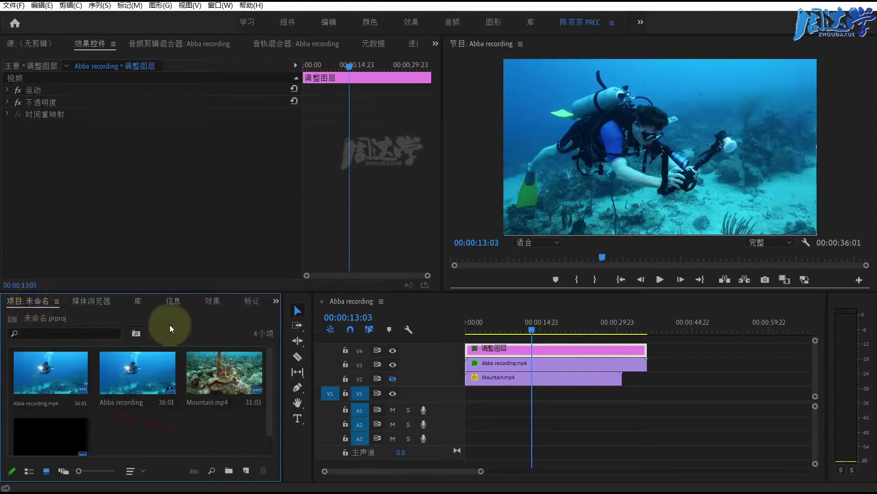
pyautogui.click(211, 301)
pyautogui.click(67, 317)
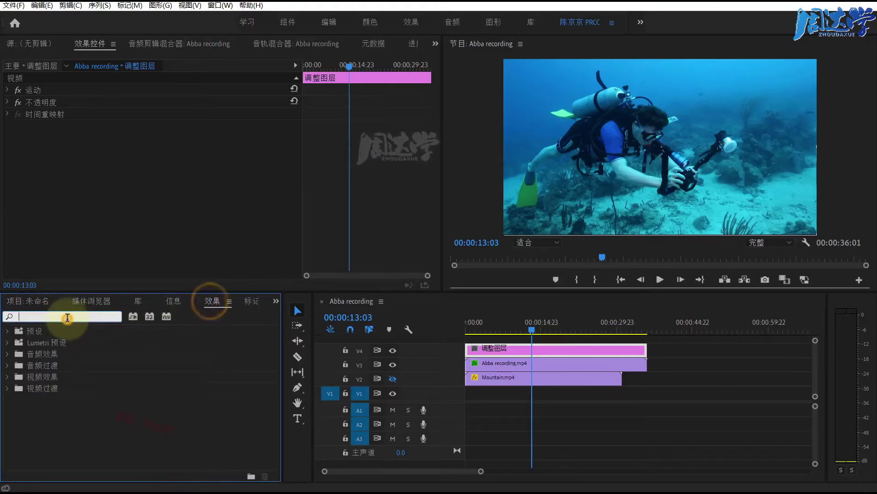
pyautogui.write('黑白')
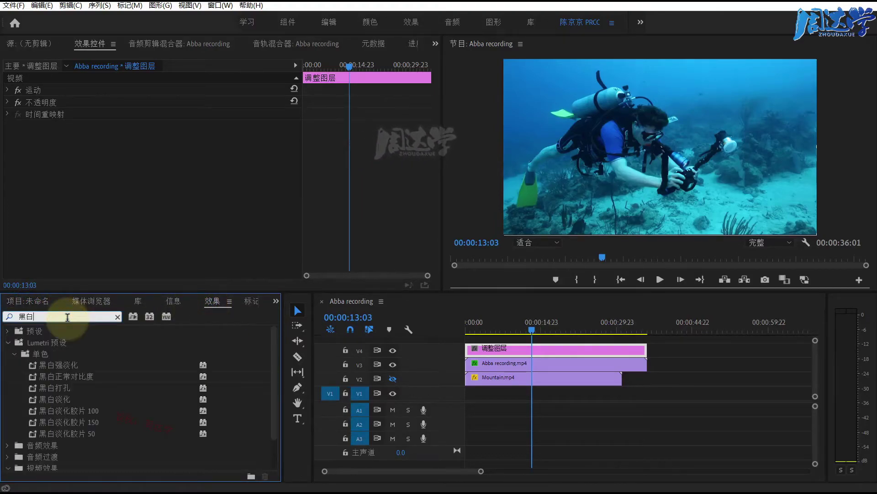
pyautogui.scroll(-3, 56, 426)
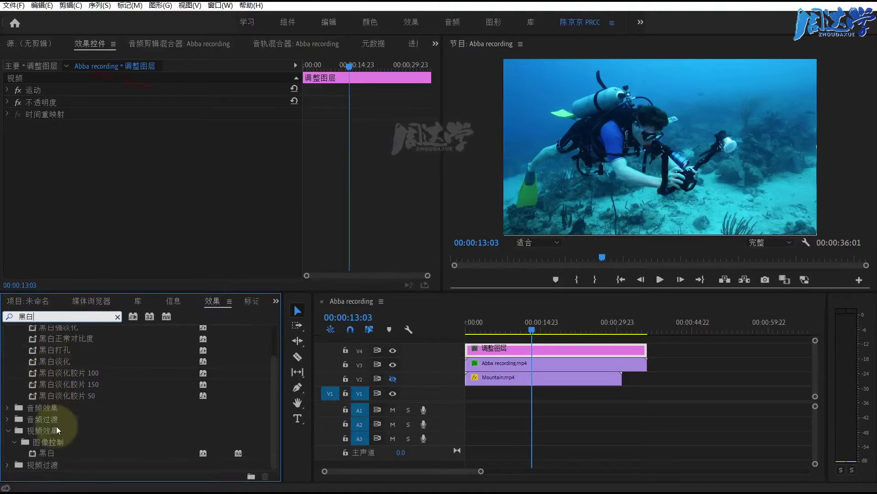
pyautogui.click(42, 432)
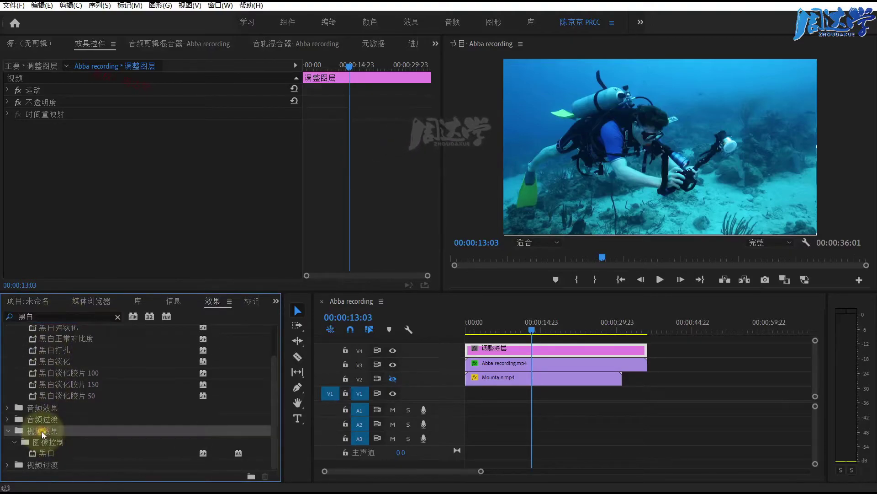
pyautogui.click(45, 452)
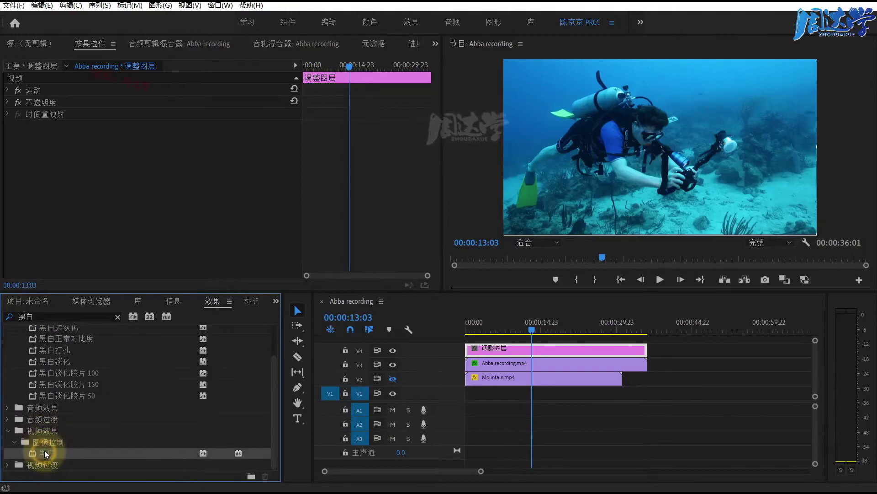
pyautogui.moveTo(36, 452); pyautogui.dragTo(491, 349)
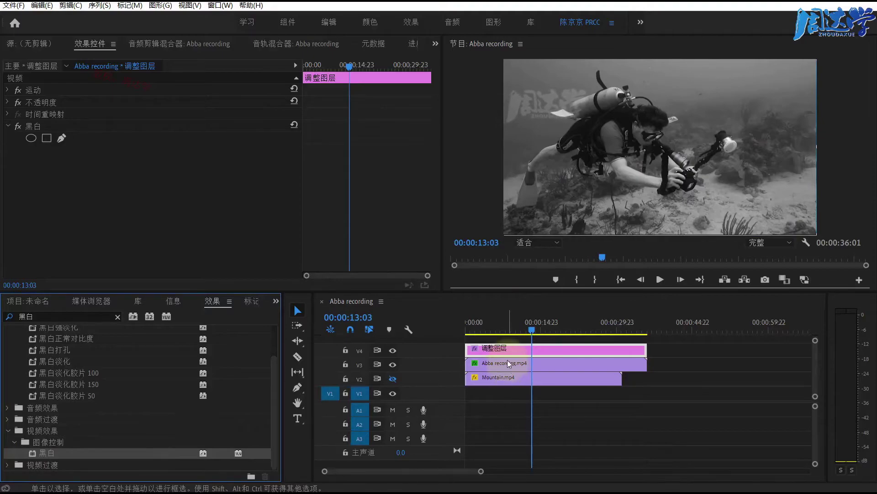
# Step: Lower the Abba recording clip's opacity to 68.7%
pyautogui.click(502, 412)
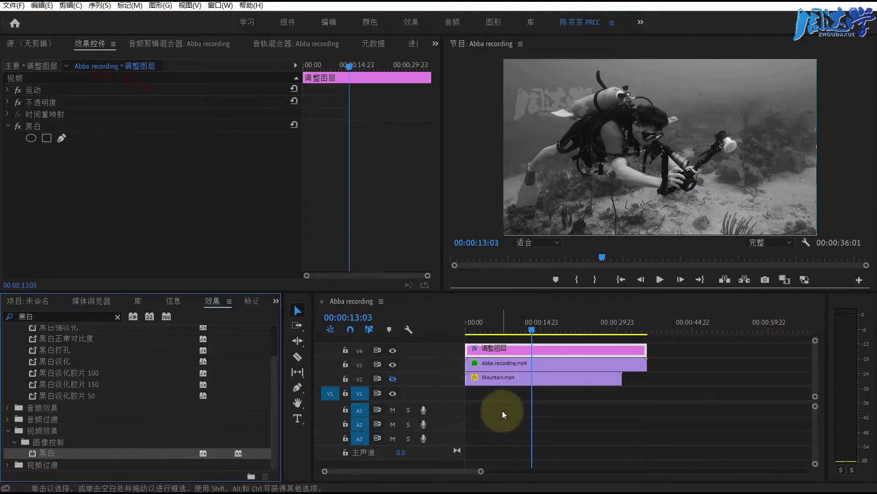
pyautogui.click(500, 366)
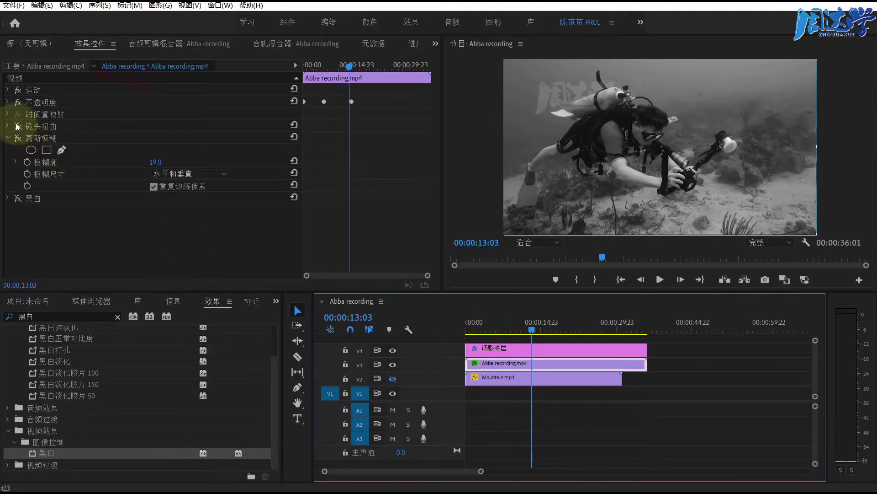
pyautogui.click(7, 101)
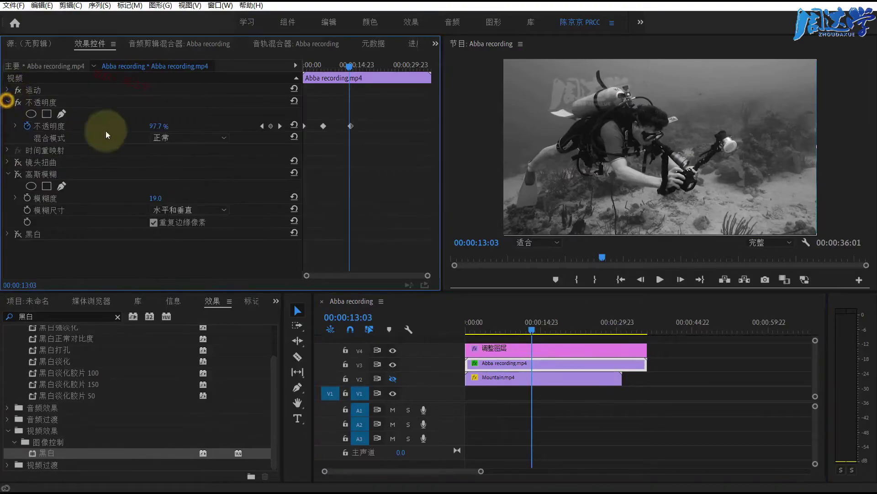
pyautogui.moveTo(160, 128); pyautogui.dragTo(138, 125)
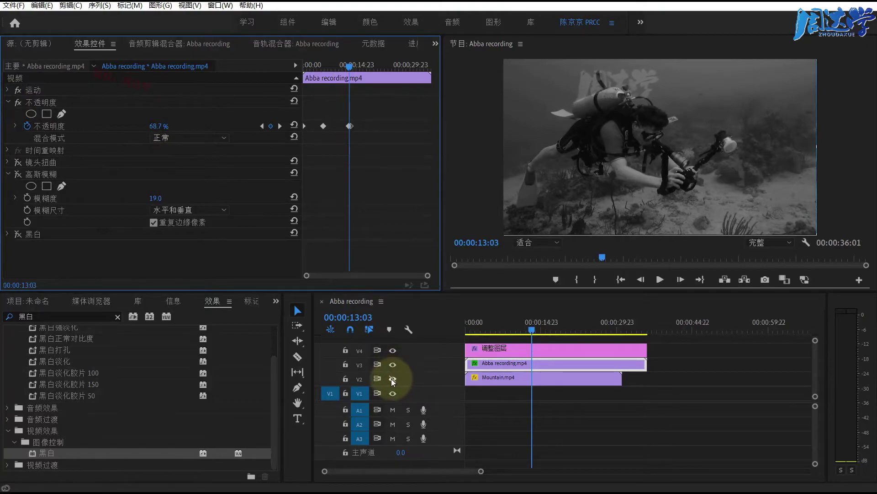
# Step: Turn the V2 Mountain track visible again and move the playhead back to 00:00:07:16
pyautogui.click(391, 379)
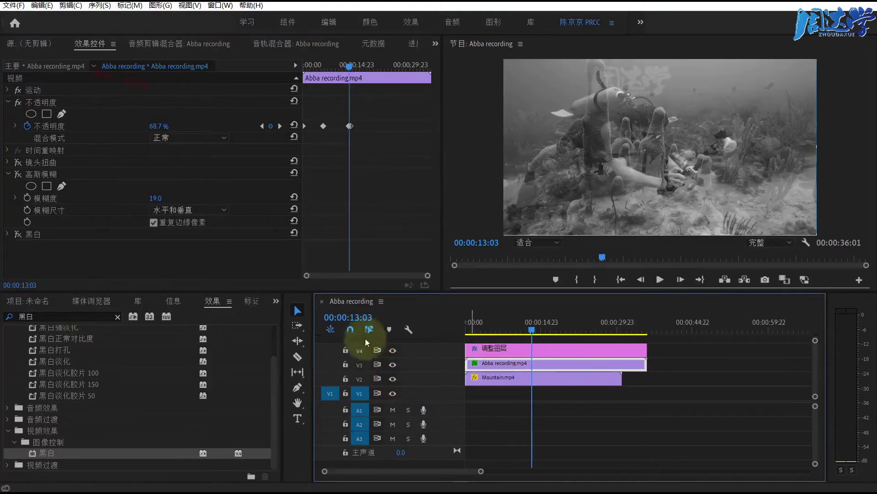
pyautogui.click(531, 334)
pyautogui.moveTo(530, 331); pyautogui.dragTo(506, 339)
pyautogui.click(281, 262)
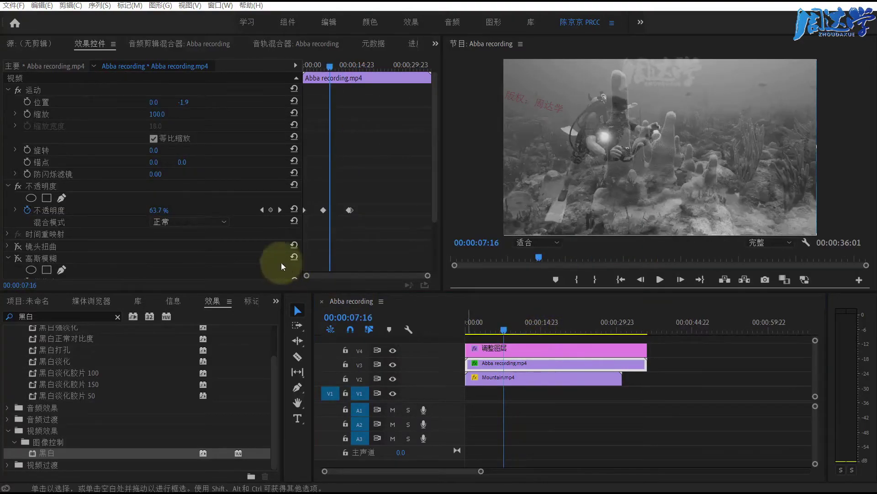
# Step: Set the diver clip's opacity to 63.7% and reselect the adjustment layer clip
pyautogui.click(164, 210)
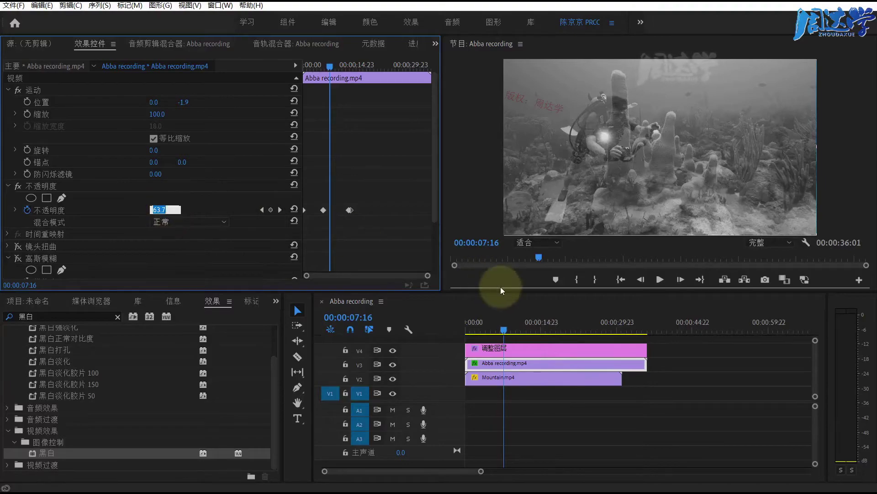
pyautogui.click(515, 377)
pyautogui.click(515, 366)
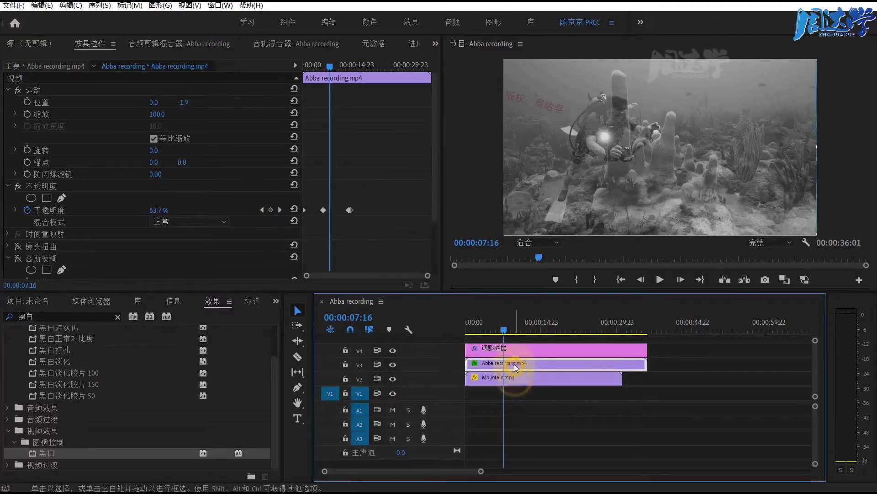
pyautogui.click(513, 350)
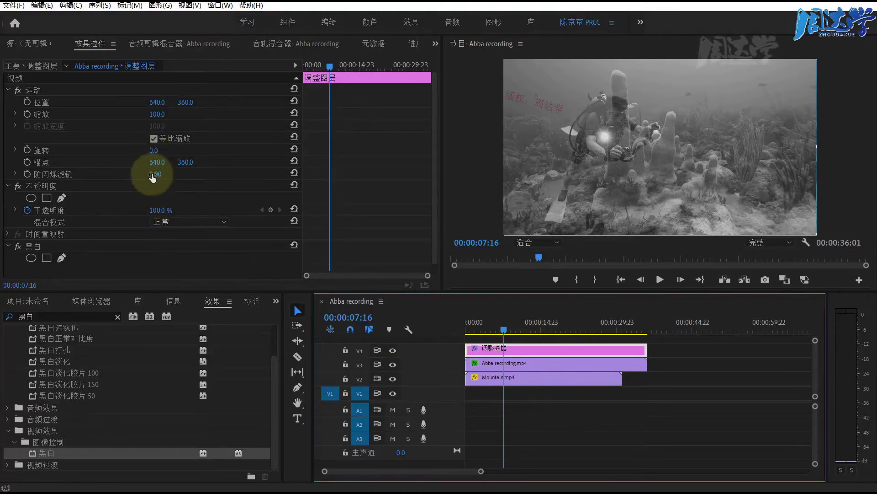
pyautogui.moveTo(154, 118); pyautogui.dragTo(111, 115)
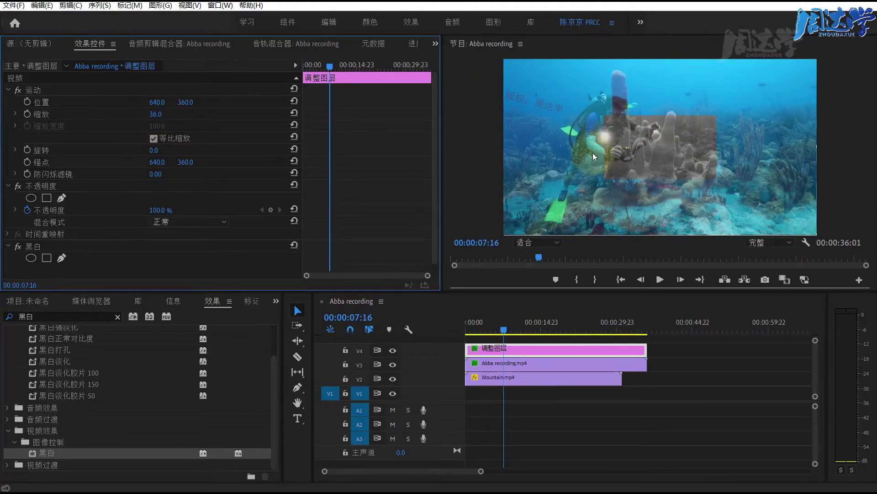
pyautogui.moveTo(512, 320)
pyautogui.mouseDown()
pyautogui.moveTo(528, 333)
pyautogui.moveTo(507, 333)
pyautogui.mouseUp()
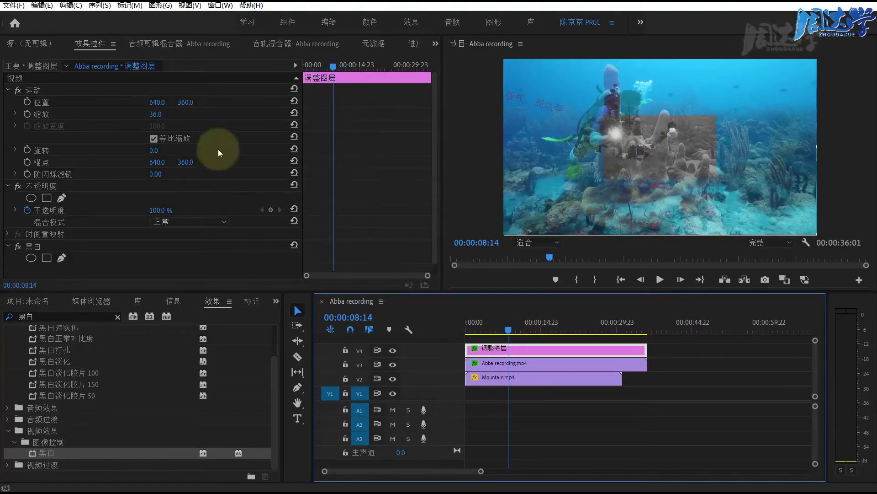
pyautogui.click(156, 118)
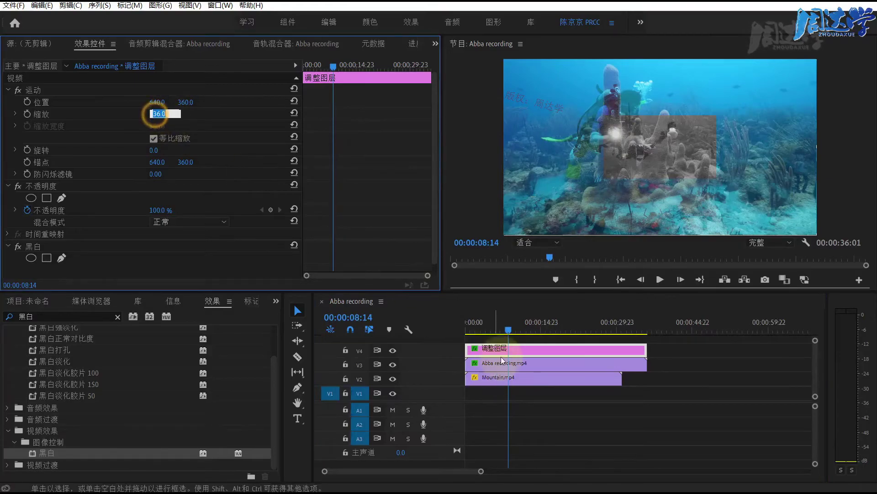
pyautogui.click(499, 380)
pyautogui.click(495, 348)
pyautogui.click(160, 135)
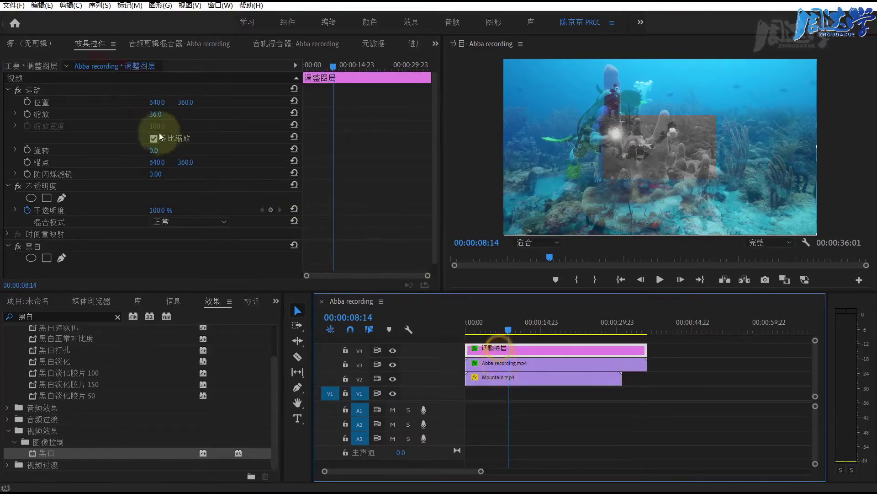
pyautogui.click(156, 115)
pyautogui.write('100')
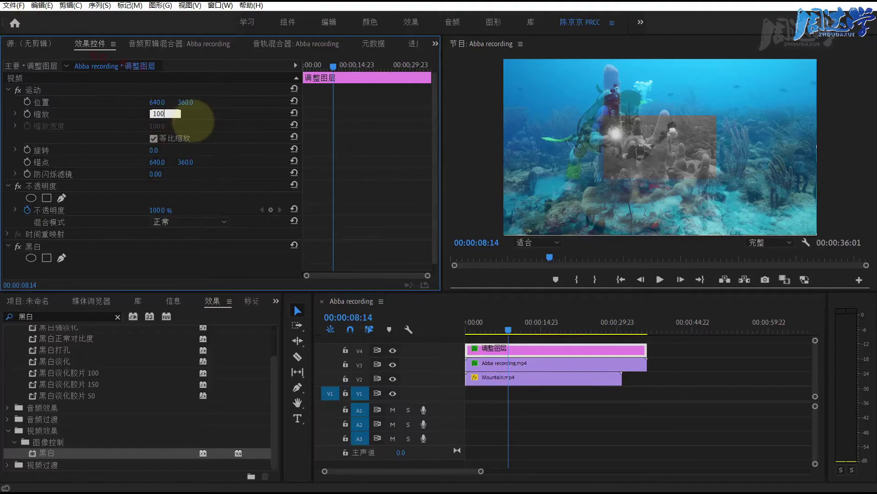
pyautogui.press('Return')
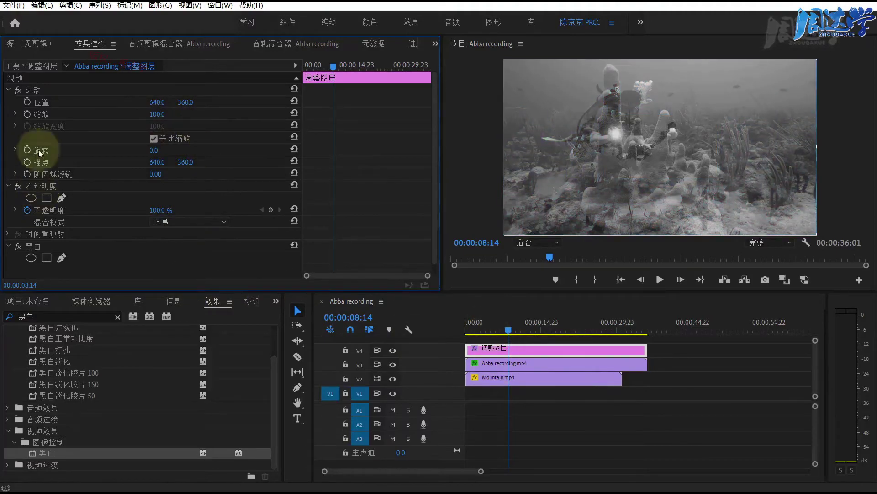
pyautogui.click(70, 315)
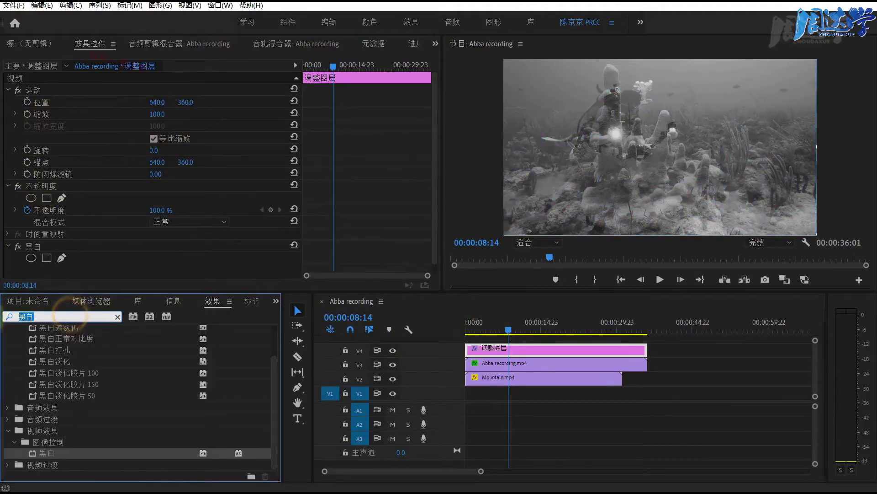
# Step: Search for 变换 and apply Distort > Transform to the V4 adjustment layer, below Black & White
pyautogui.write('变换')
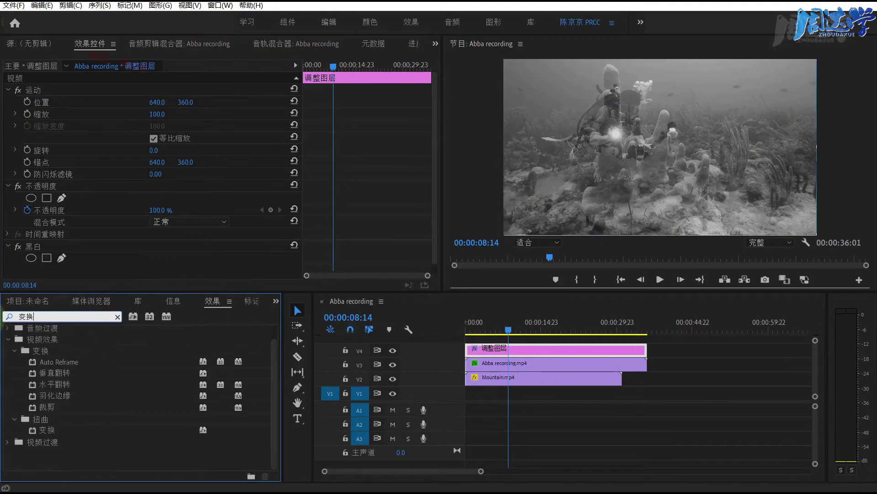
pyautogui.click(42, 423)
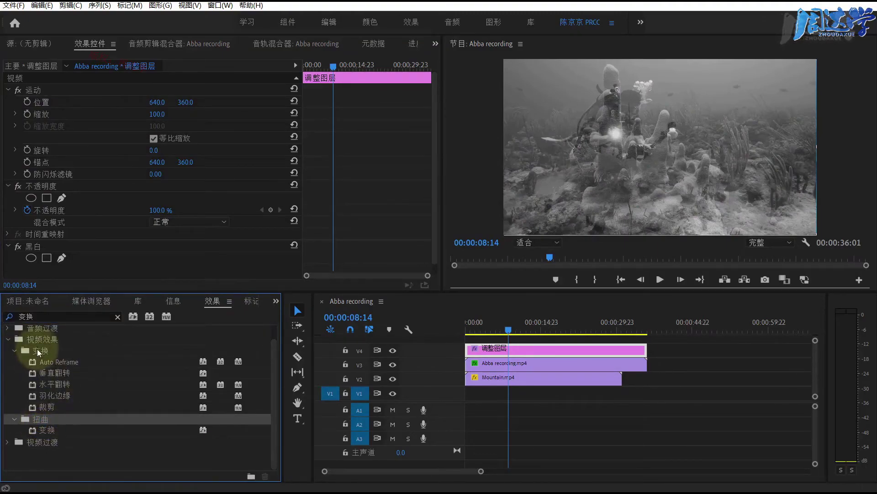
pyautogui.moveTo(37, 429); pyautogui.dragTo(502, 350)
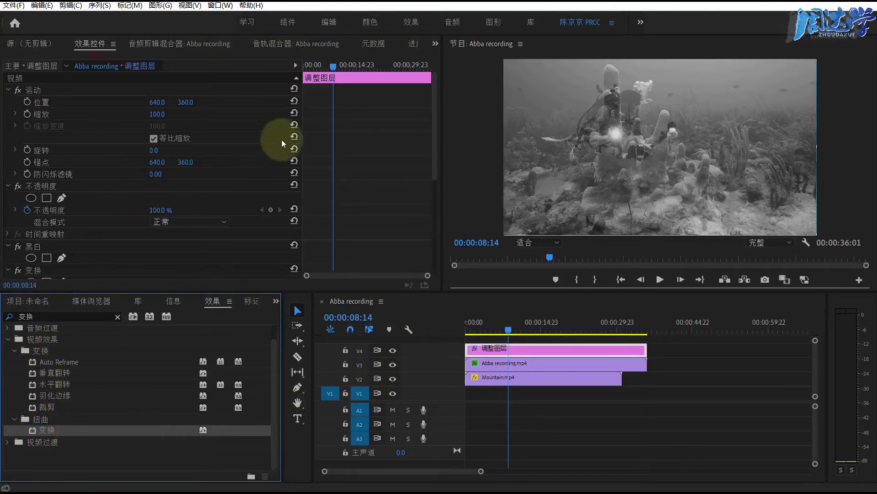
pyautogui.moveTo(433, 98); pyautogui.dragTo(427, 188)
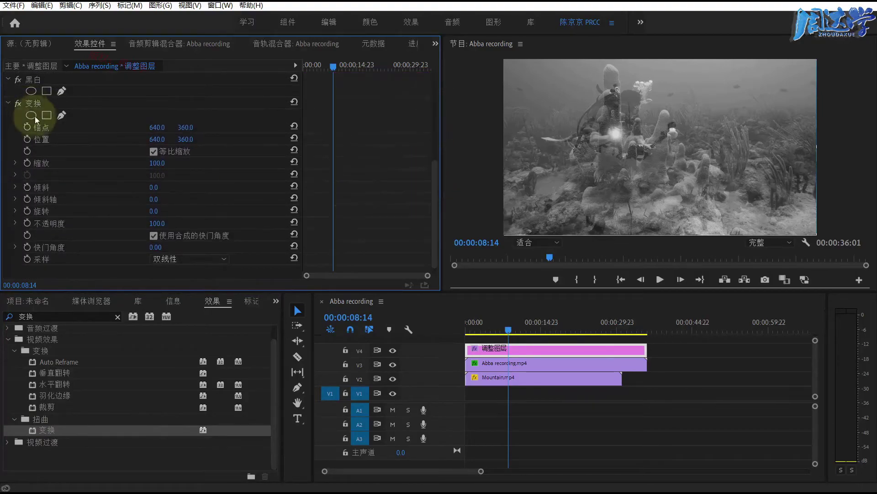
pyautogui.click(46, 188)
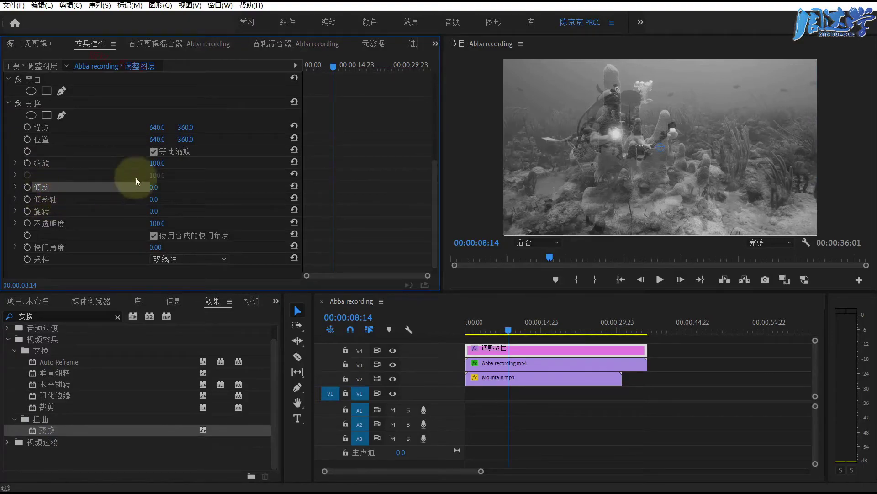
pyautogui.scroll(-1, 135, 177)
pyautogui.click(46, 176)
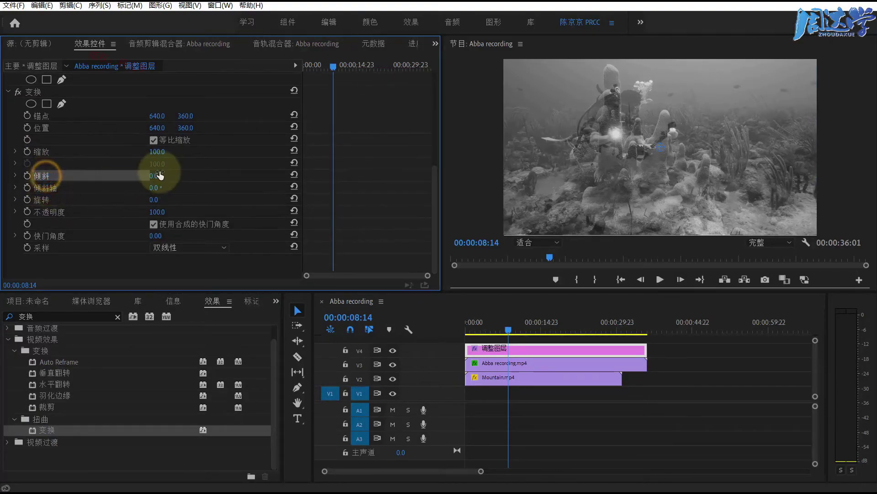
pyautogui.moveTo(159, 175)
pyautogui.mouseDown()
pyautogui.moveTo(176, 176)
pyautogui.moveTo(137, 185)
pyautogui.moveTo(181, 196)
pyautogui.mouseUp()
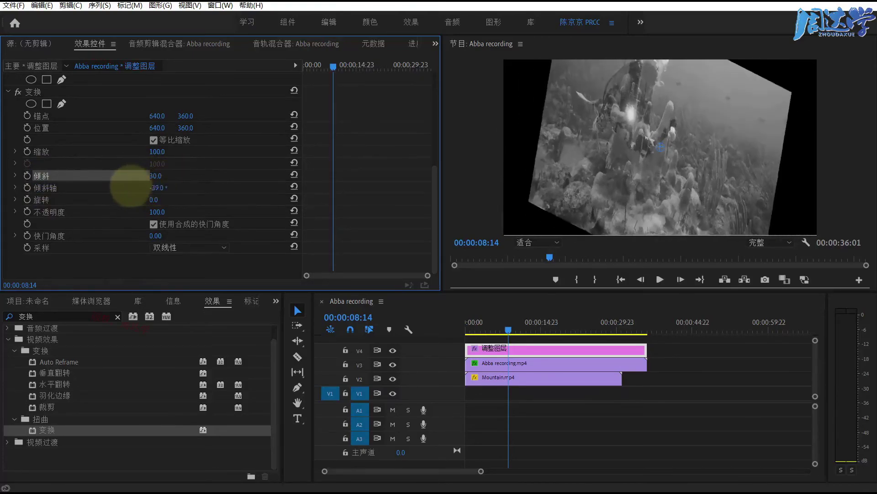
pyautogui.click(294, 186)
pyautogui.click(295, 174)
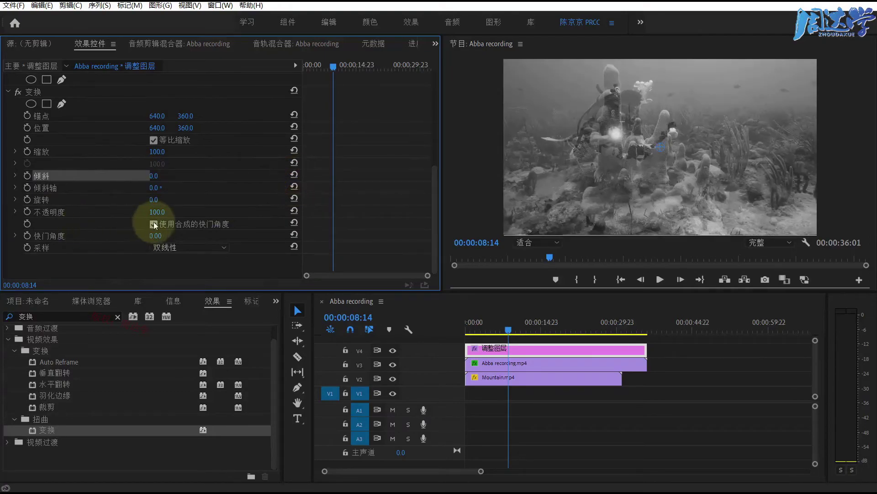
pyautogui.click(56, 237)
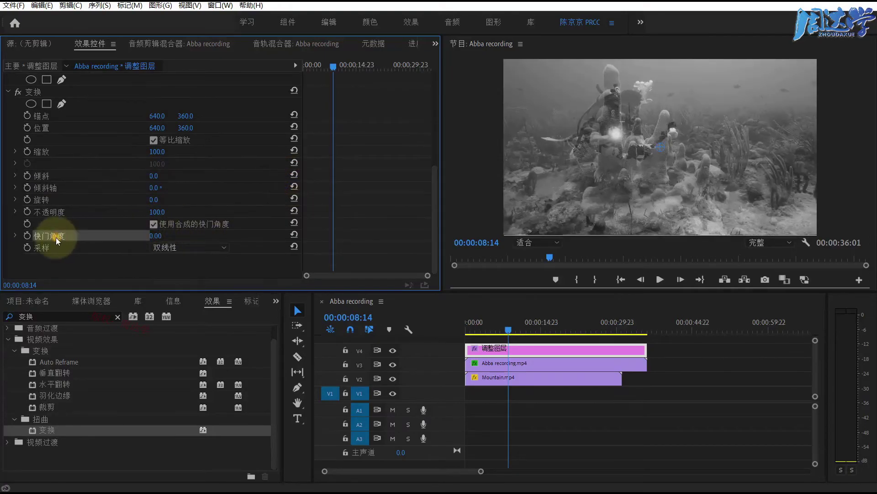
pyautogui.click(156, 236)
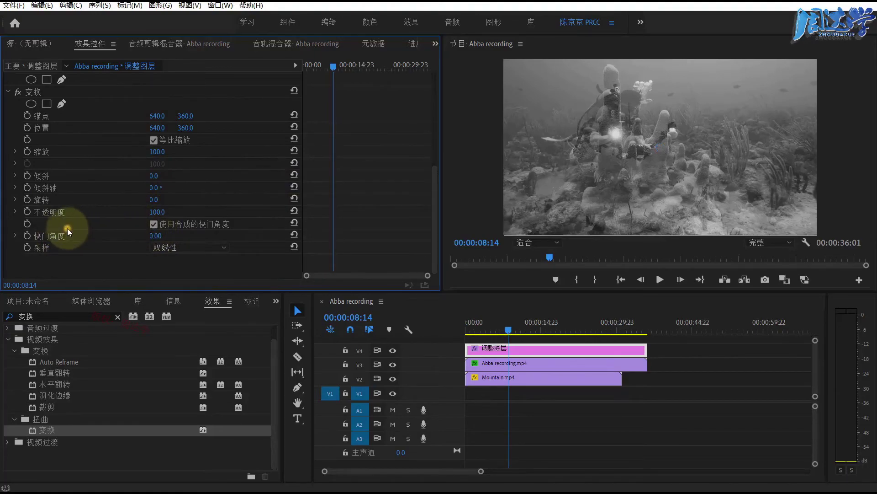
pyautogui.click(51, 210)
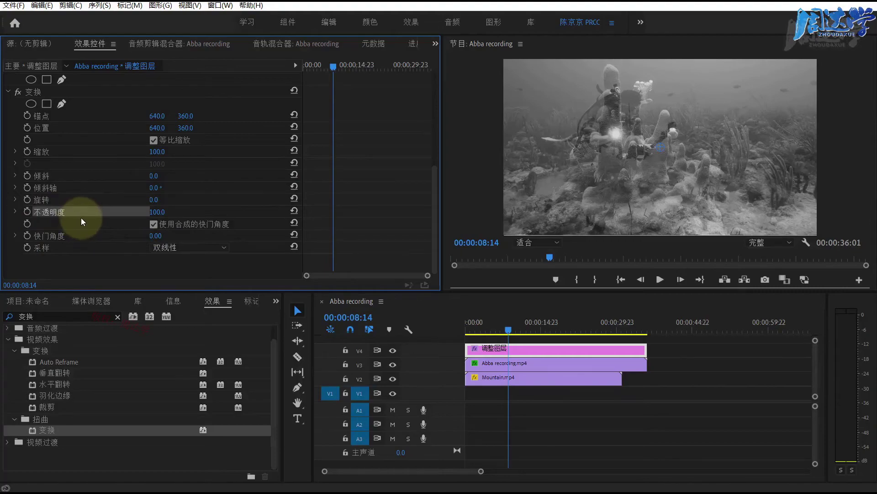
pyautogui.click(58, 234)
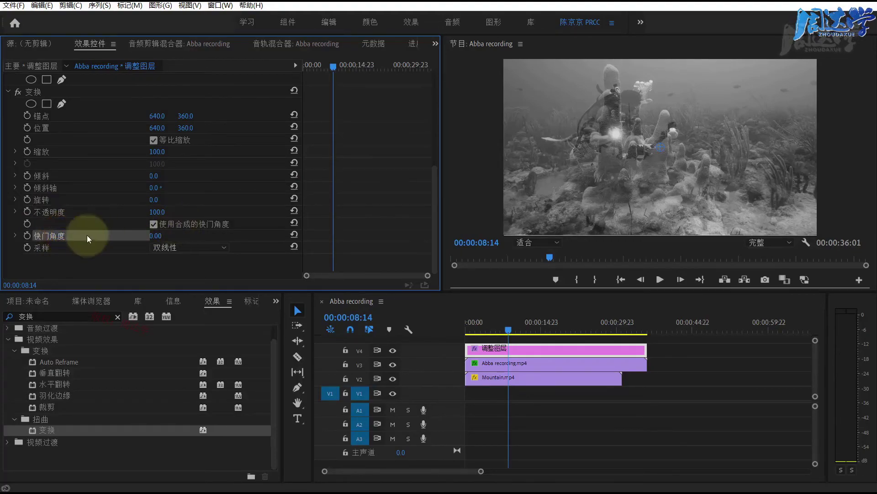
pyautogui.click(65, 214)
pyautogui.scroll(1, 54, 210)
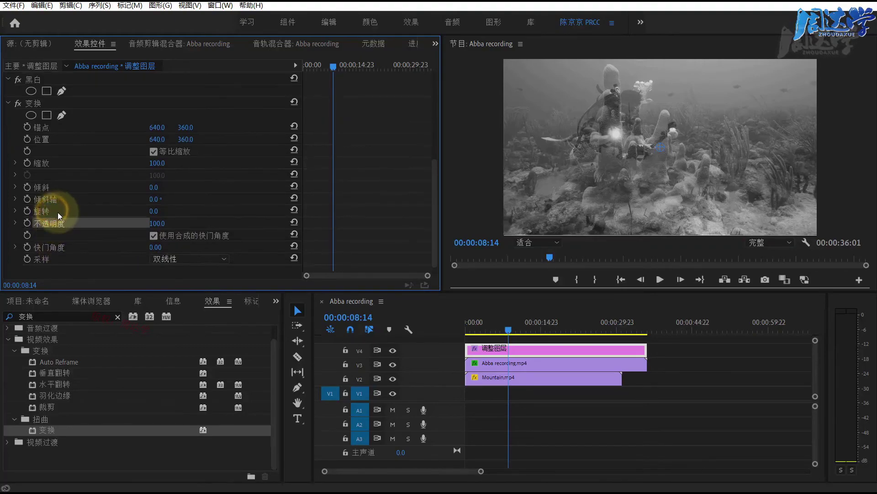
pyautogui.scroll(2, 54, 202)
pyautogui.scroll(5, 53, 201)
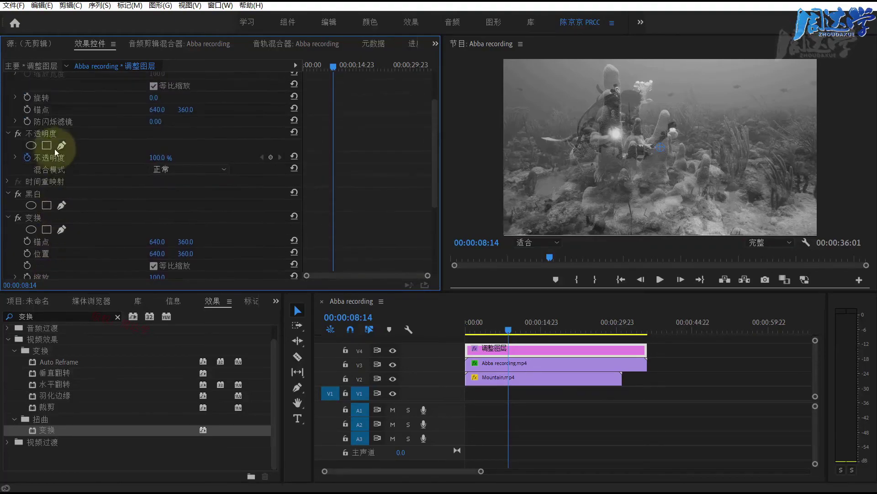
pyautogui.scroll(3, 47, 116)
pyautogui.scroll(-1, 59, 137)
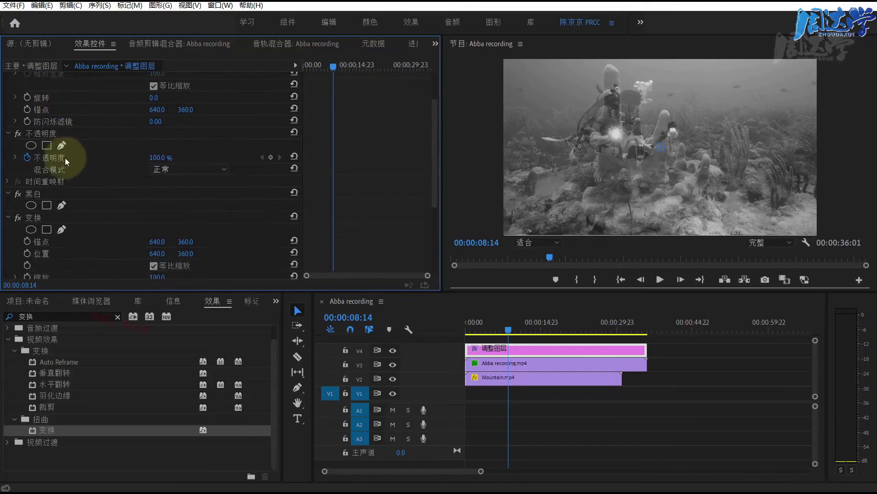
pyautogui.scroll(-2, 66, 192)
# Step: Set the adjustment layer's Transform scale to 101.0 in Effect Controls
pyautogui.click(484, 364)
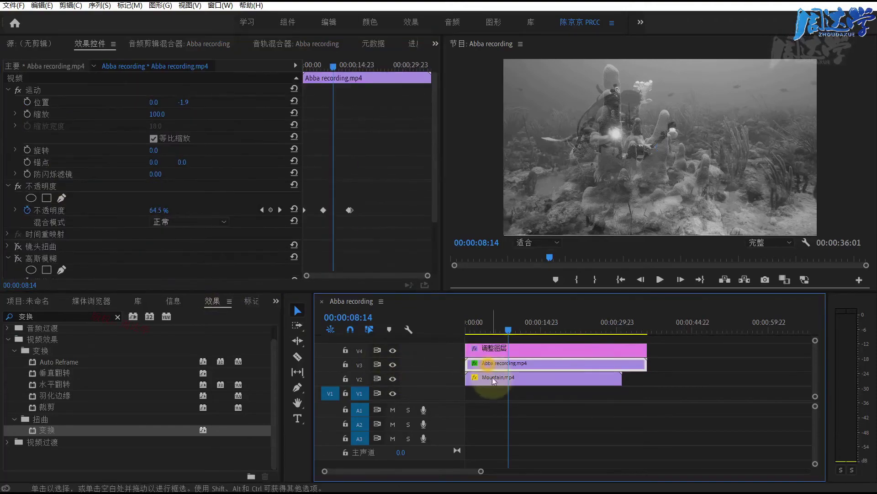
pyautogui.click(492, 377)
pyautogui.click(491, 350)
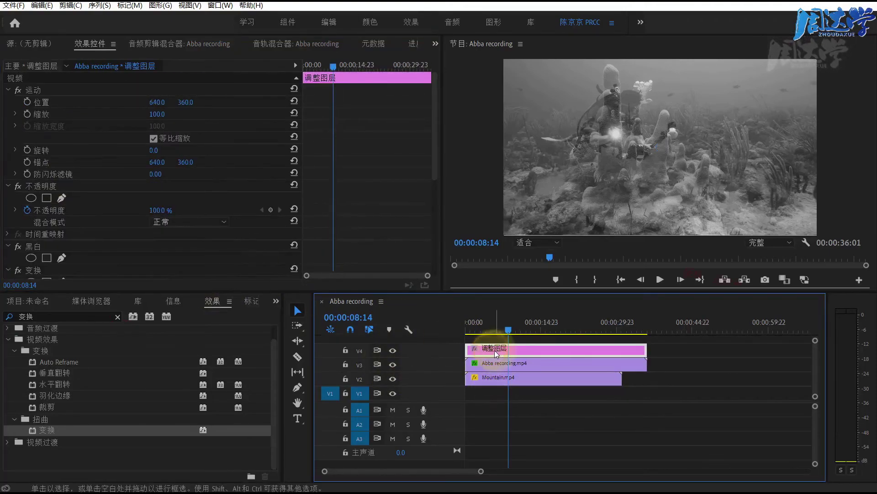
pyautogui.scroll(-3, 136, 196)
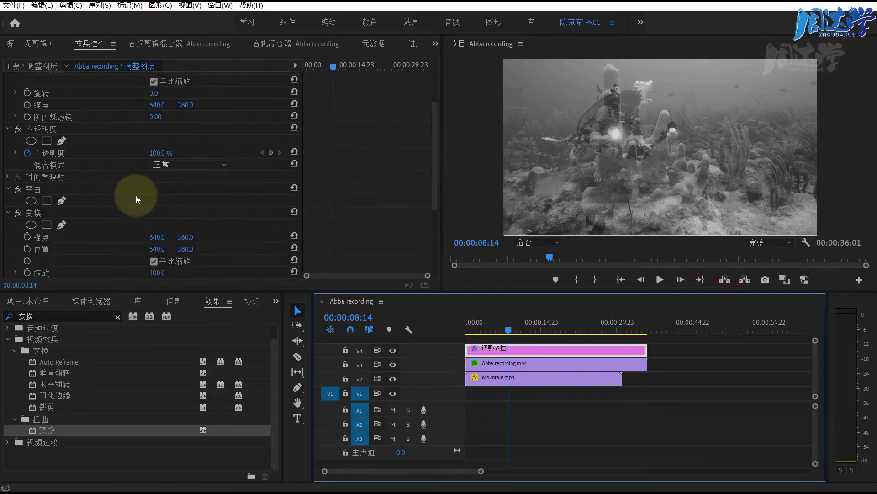
pyautogui.scroll(-3, 136, 195)
pyautogui.scroll(-2, 124, 192)
pyautogui.click(31, 92)
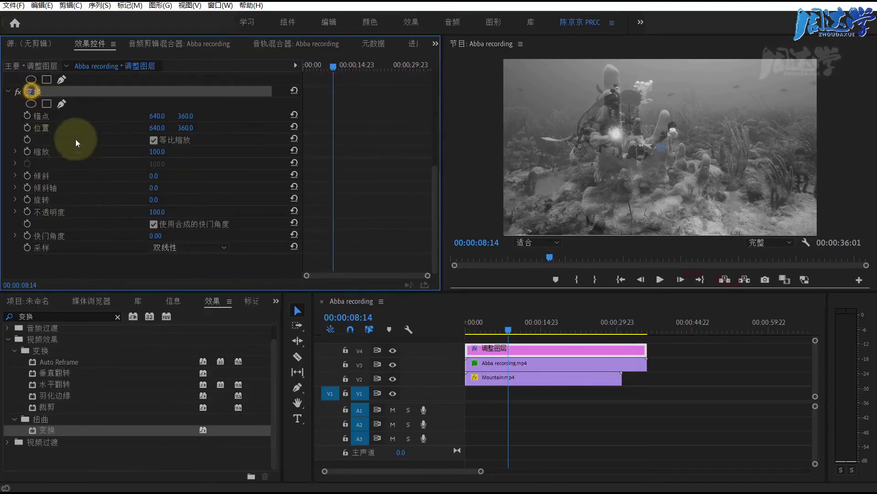
pyautogui.moveTo(159, 150)
pyautogui.mouseDown()
pyautogui.moveTo(132, 148)
pyautogui.moveTo(156, 203)
pyautogui.mouseUp()
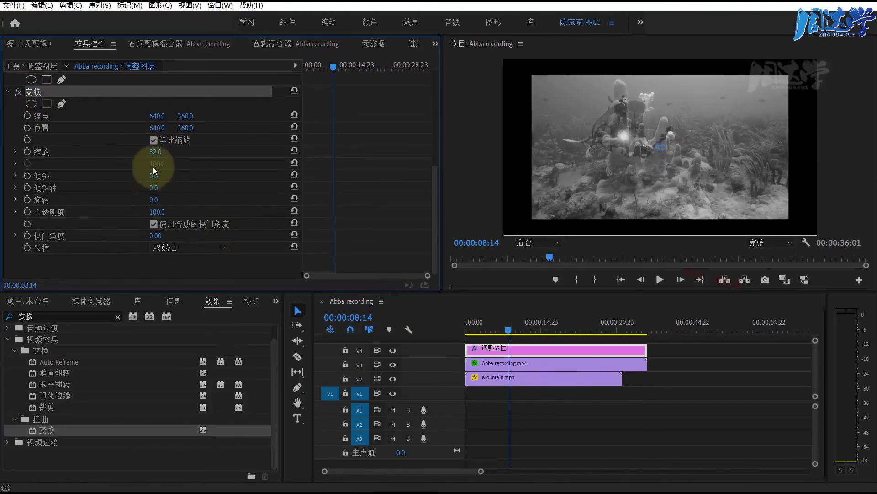
pyautogui.moveTo(156, 203)
pyautogui.mouseDown()
pyautogui.moveTo(155, 153)
pyautogui.moveTo(298, 284)
pyautogui.mouseUp()
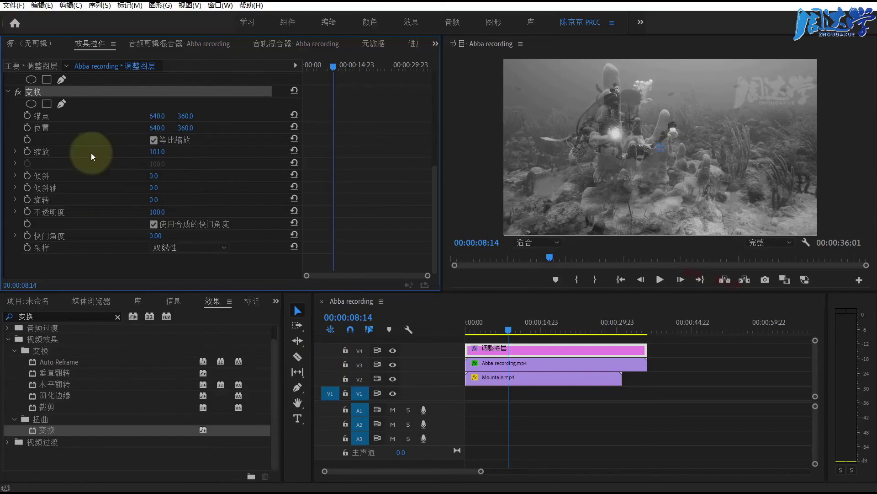
# Step: Select the Abba recording and Mountain clips in turn, ending on the adjustment layer
pyautogui.scroll(2, 85, 206)
pyautogui.scroll(3, 87, 208)
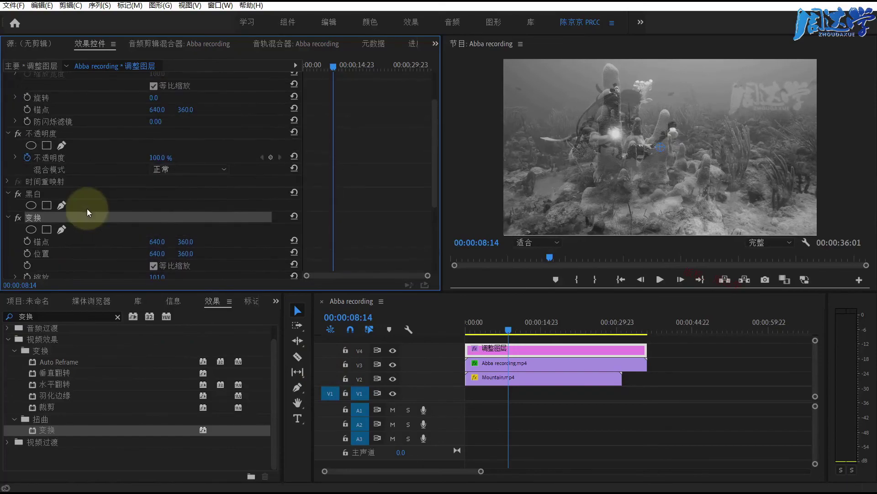
pyautogui.click(528, 366)
pyautogui.click(525, 352)
pyautogui.click(523, 364)
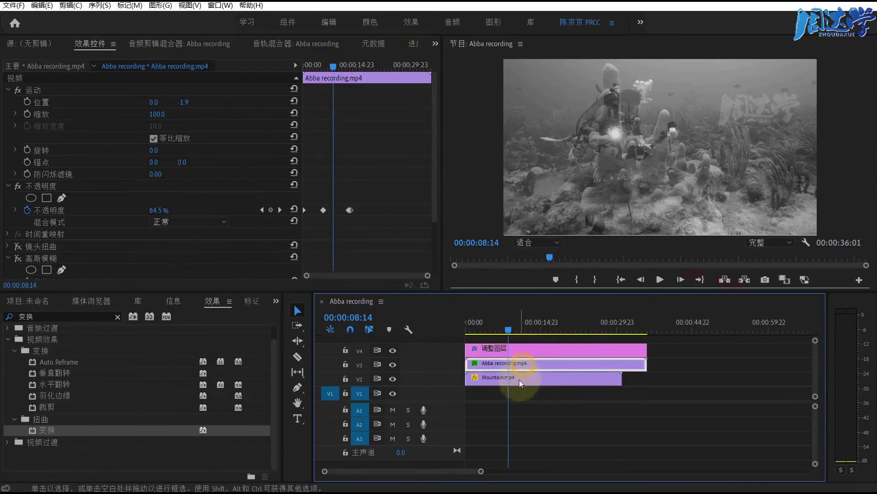
pyautogui.click(519, 379)
pyautogui.click(517, 350)
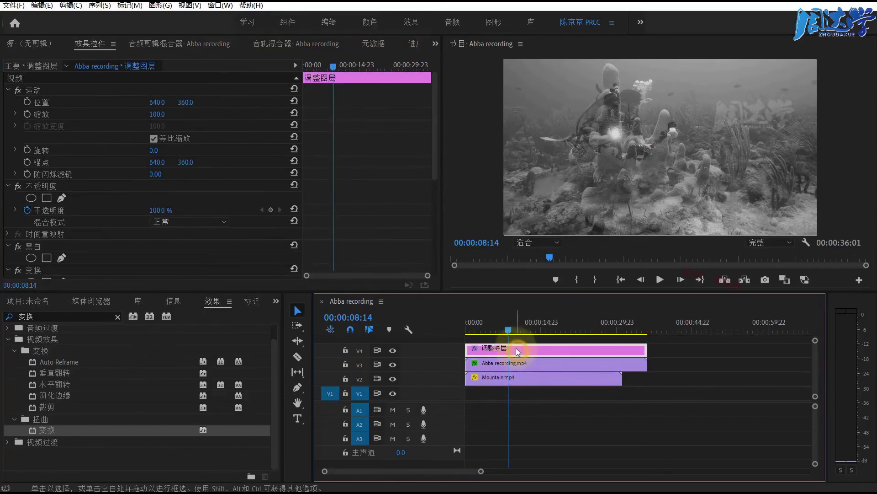
# Step: Toggle V4 off and on to compare, then trim the adjustment layer to ~4 seconds and shift it 2 seconds later
pyautogui.scroll(-3, 97, 194)
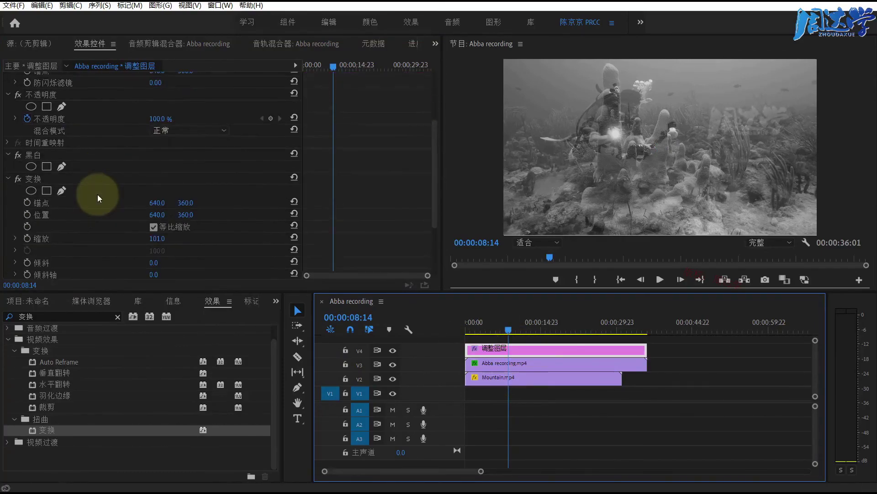
pyautogui.scroll(-2, 97, 193)
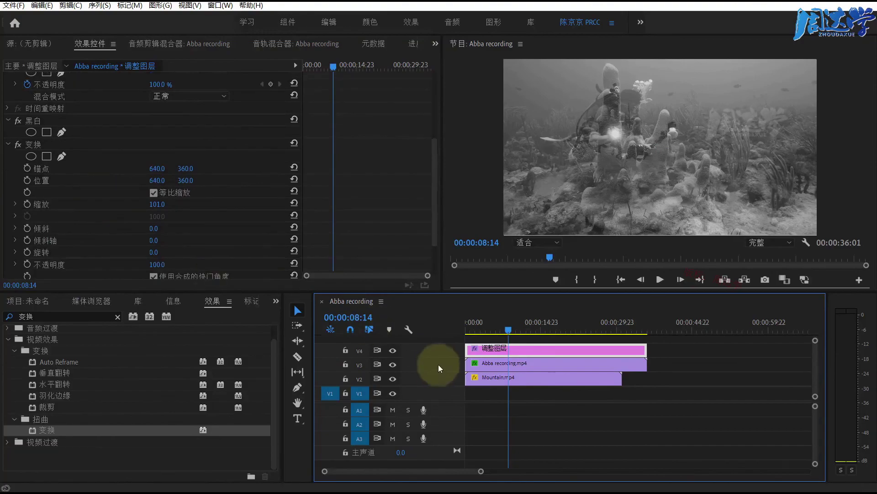
pyautogui.click(392, 351)
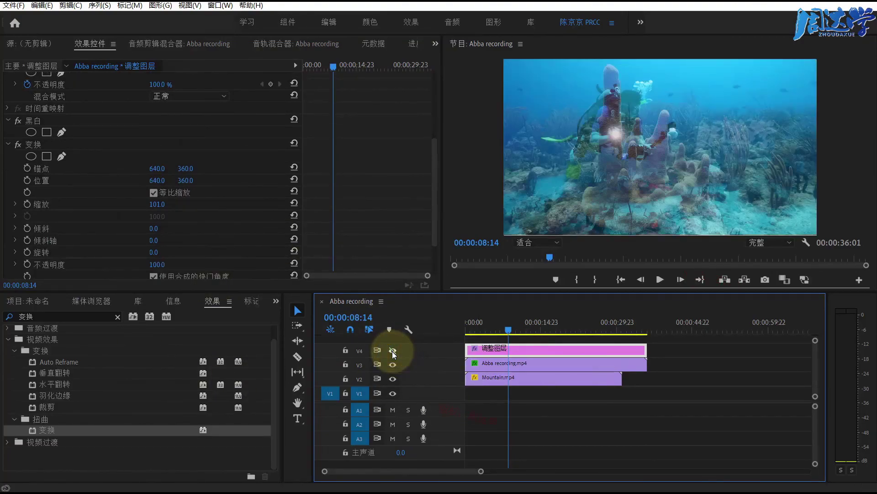
pyautogui.click(392, 351)
pyautogui.moveTo(646, 350); pyautogui.dragTo(497, 346)
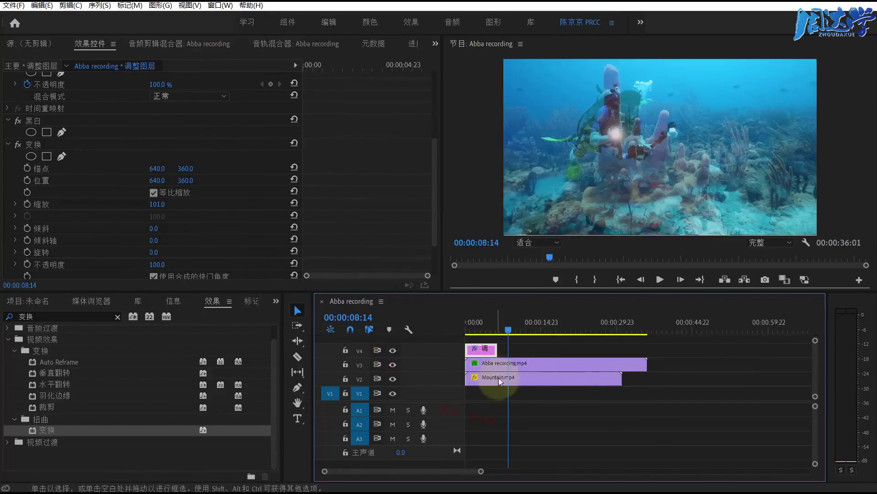
pyautogui.moveTo(484, 346); pyautogui.dragTo(509, 350)
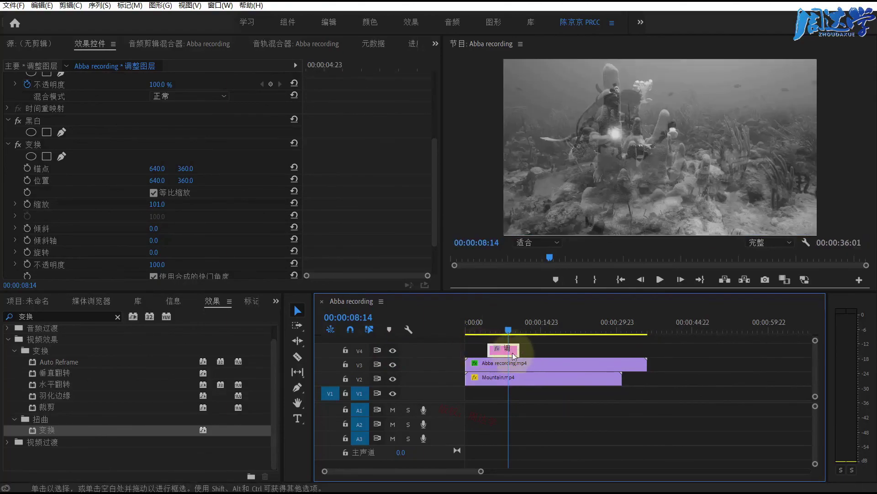